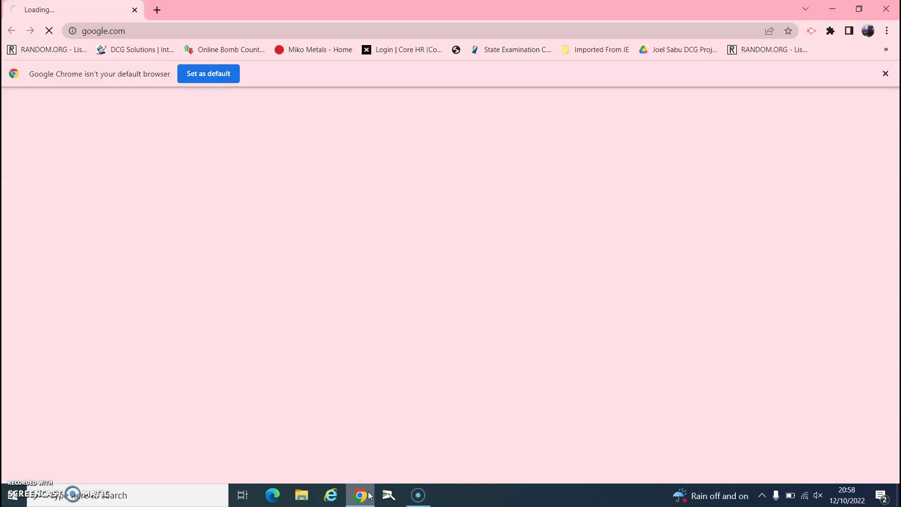
# - Search for 'onshape' from the Chrome address bar
pyautogui.click(118, 30)
pyautogui.write('onshape')
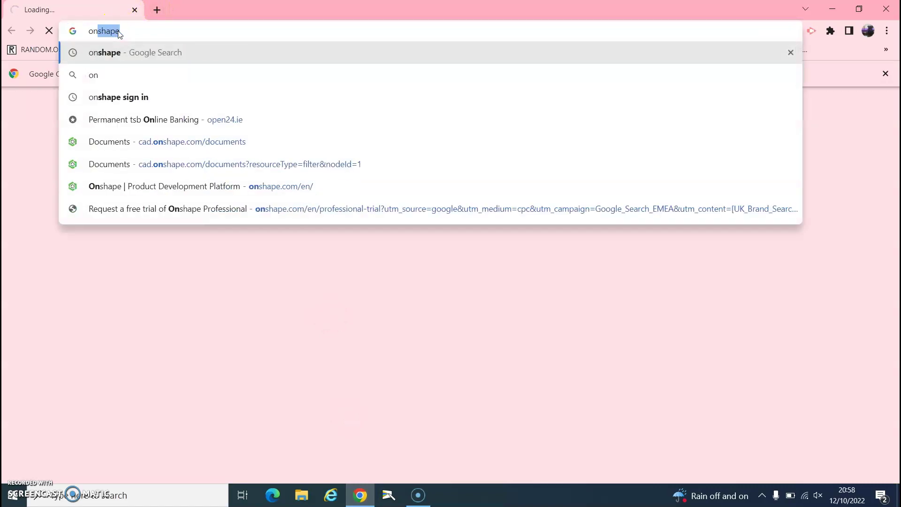
pyautogui.press('Return')
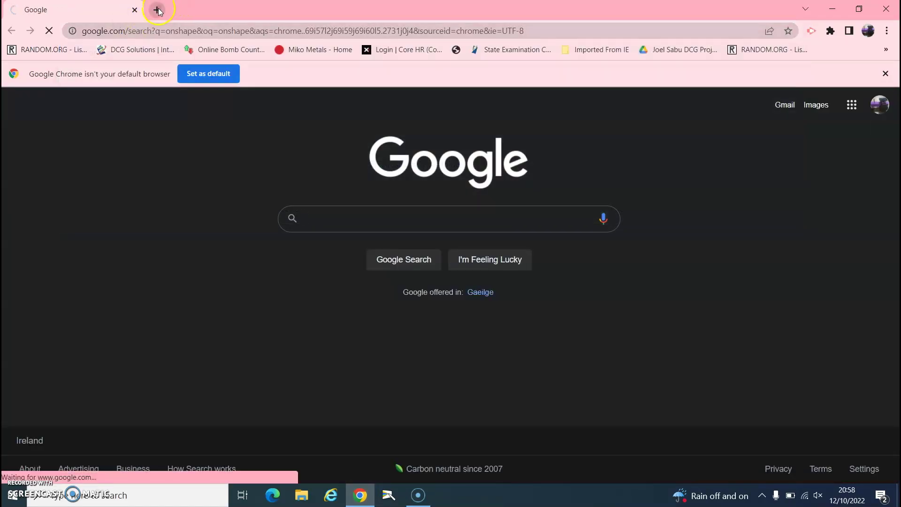
# - In a new tab, search for examinations.ie
pyautogui.click(159, 10)
pyautogui.click(163, 30)
pyautogui.write('examinatioi')
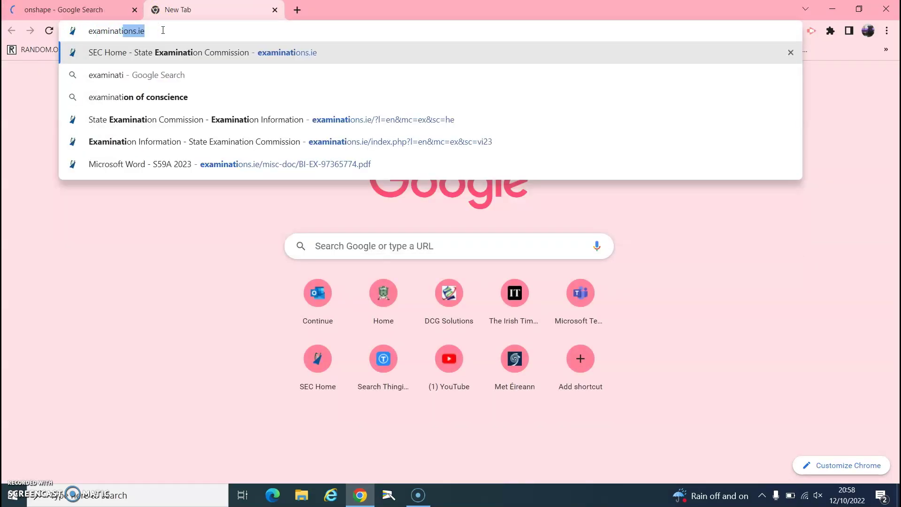
pyautogui.press('BackSpace')
pyautogui.press('BackSpace')
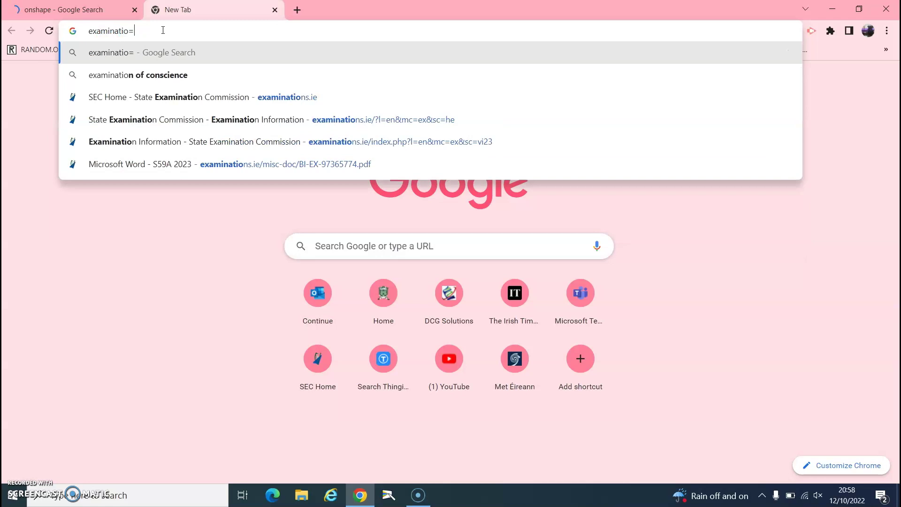
pyautogui.press('BackSpace')
pyautogui.press('BackSpace')
pyautogui.press('BackSpace')
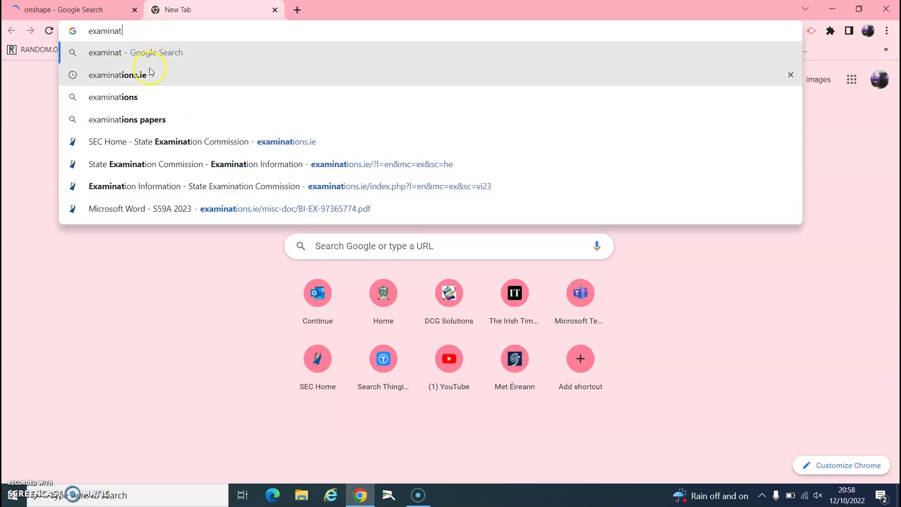
pyautogui.click(145, 73)
# - Open the Onshape website from the results, then view the examinations.ie results
pyautogui.hotkey('ctrl', 'shift', 'Tab')
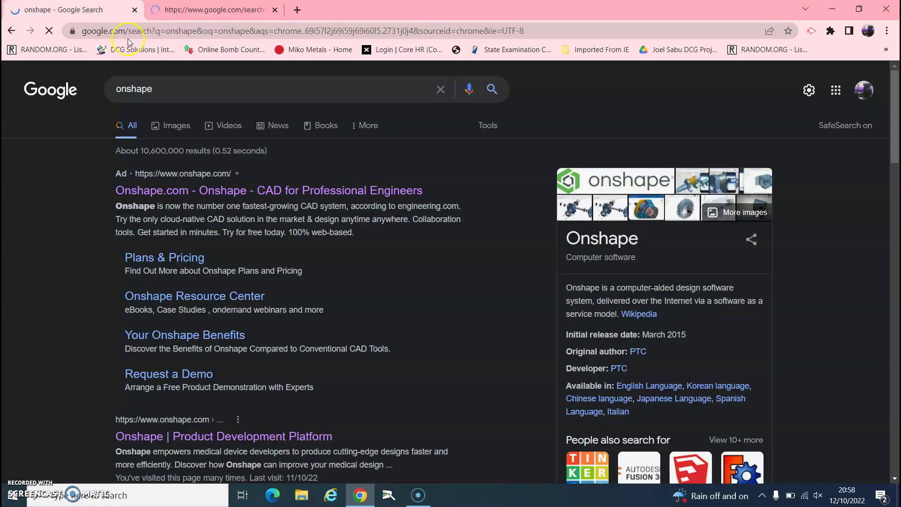
pyautogui.click(246, 194)
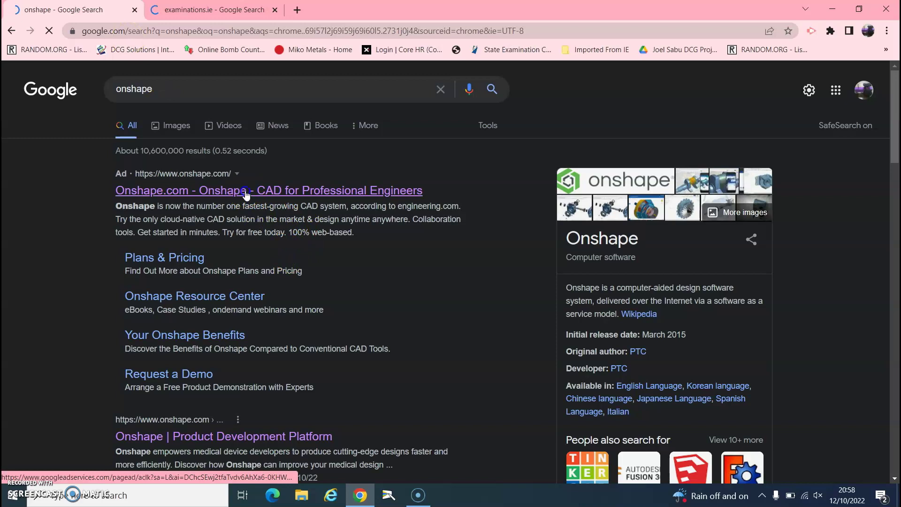
pyautogui.click(204, 6)
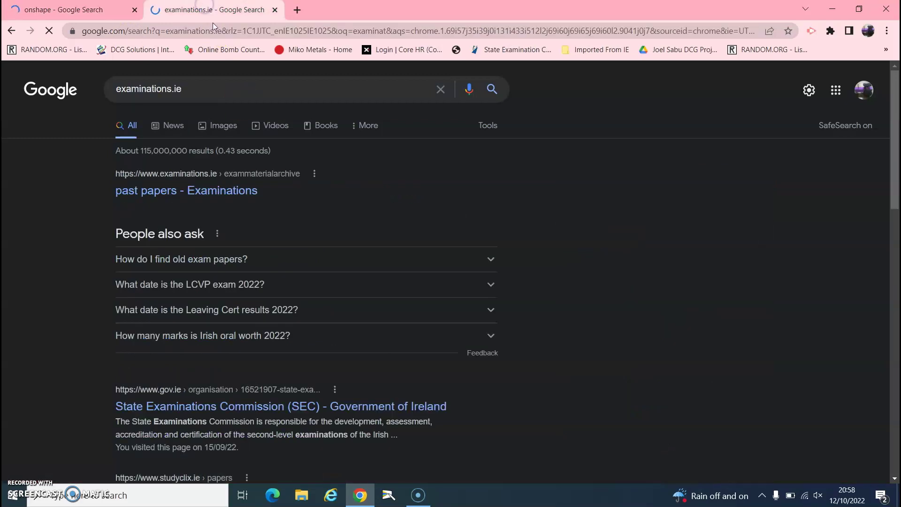
pyautogui.scroll(-2, 195, 234)
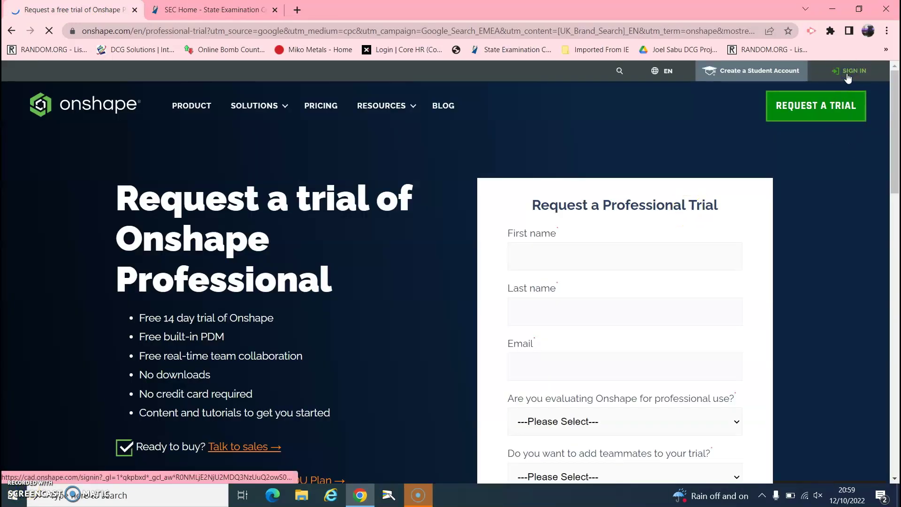
# - Open the Junior Cycle Engineering Project 2023 Coursework EV PDF on the SEC site
pyautogui.click(228, 5)
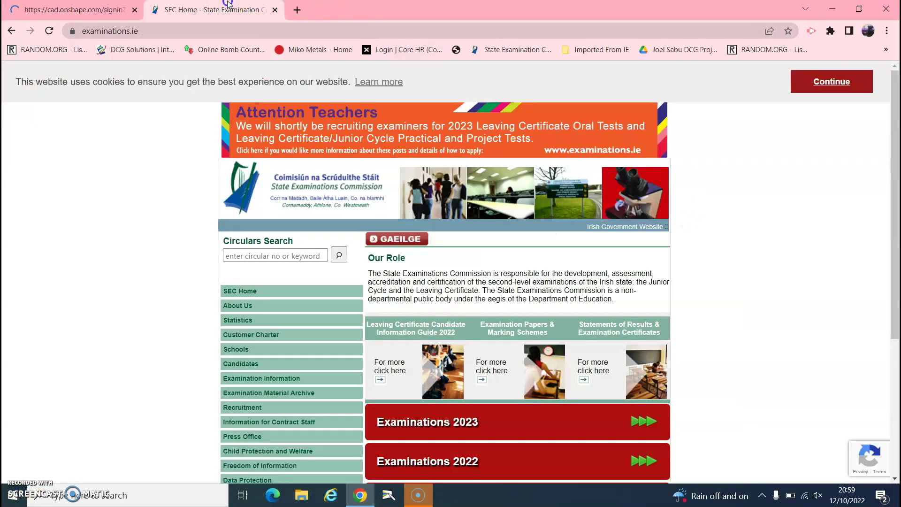
pyautogui.scroll(-5, 413, 324)
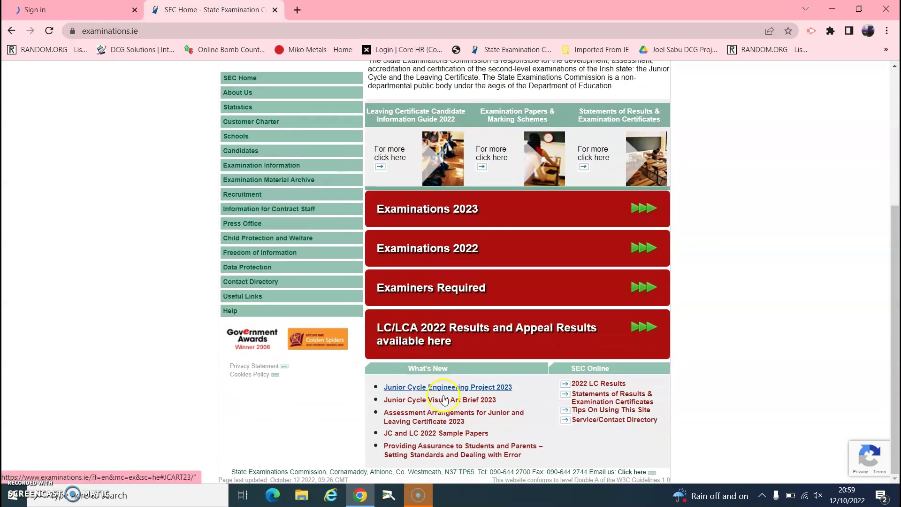
pyautogui.click(470, 387)
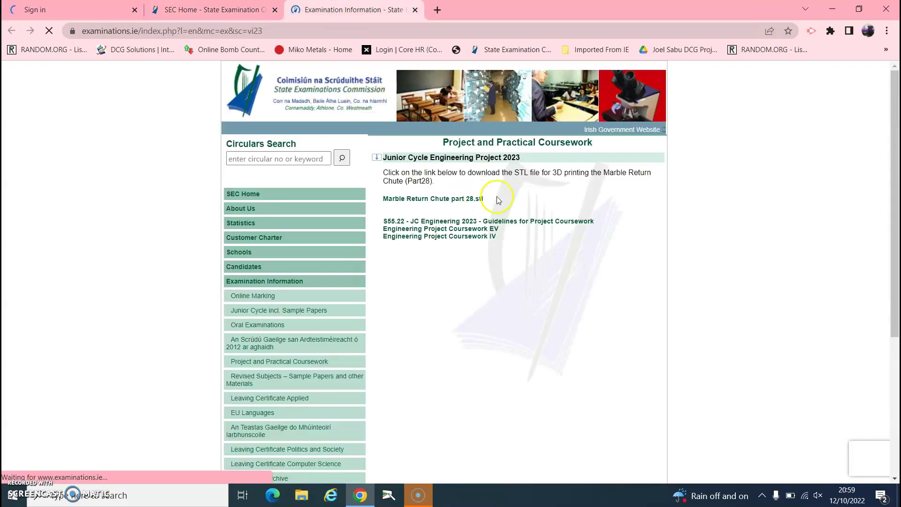
pyautogui.click(479, 230)
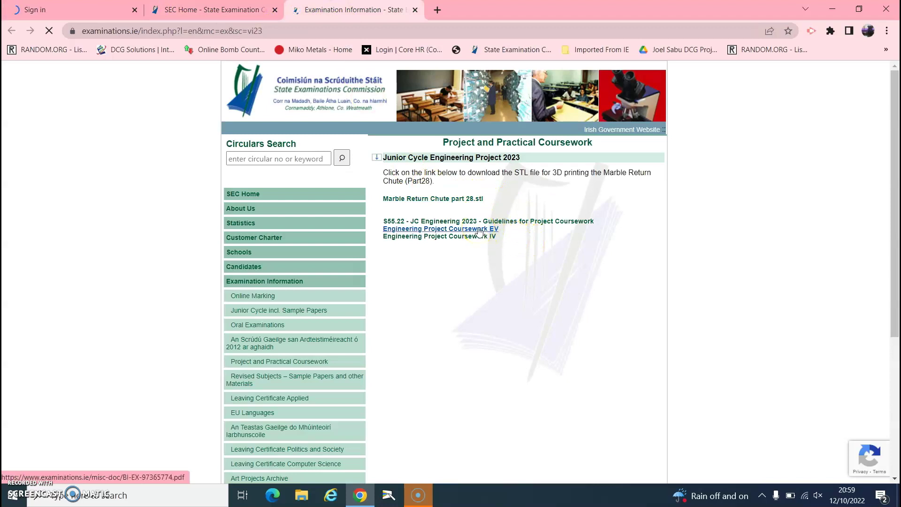
pyautogui.click(480, 230)
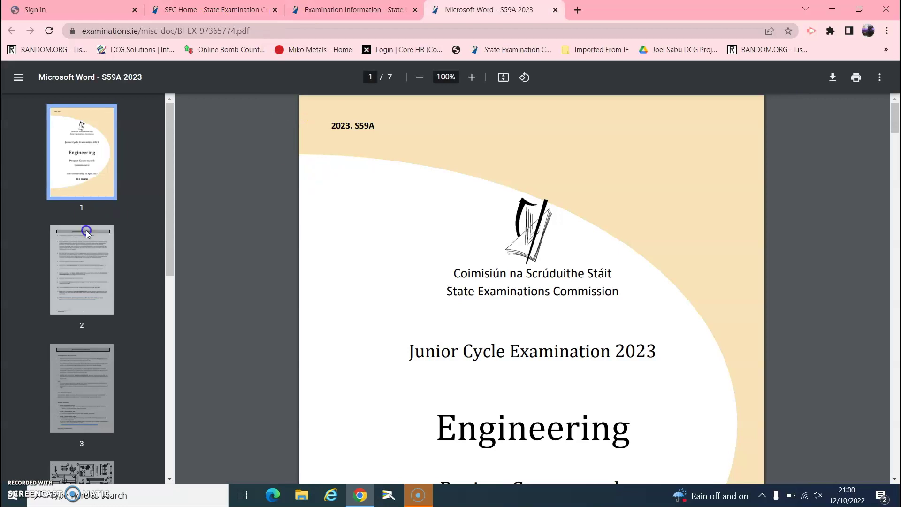
# - Go to page 4 of the PDF and rotate it counterclockwise to read the drawings
pyautogui.scroll(-5, 86, 230)
pyautogui.click(82, 215)
pyautogui.rightClick(496, 334)
pyautogui.click(561, 305)
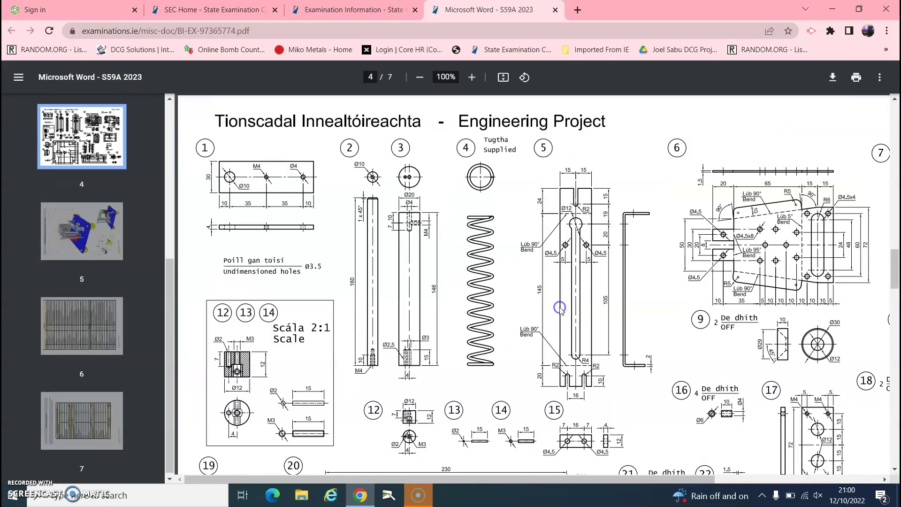
pyautogui.scroll(-4, 577, 346)
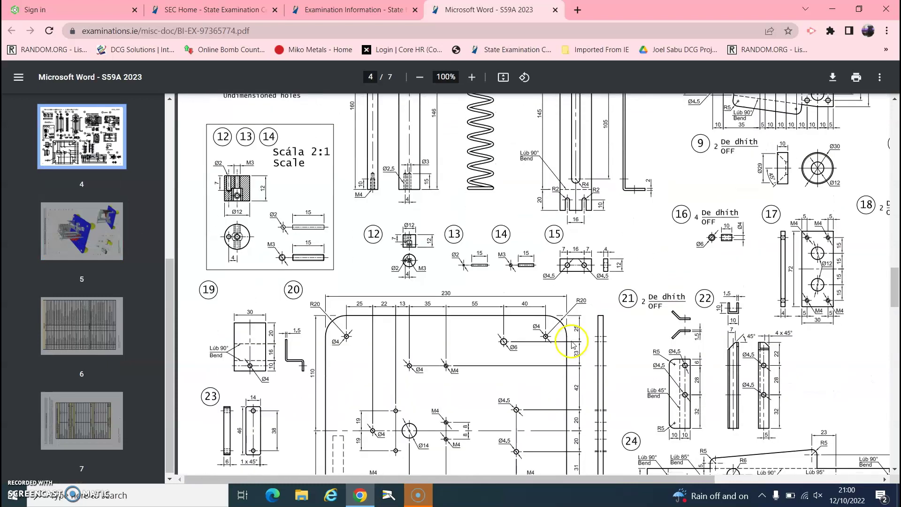
pyautogui.hscroll(5, 593, 476)
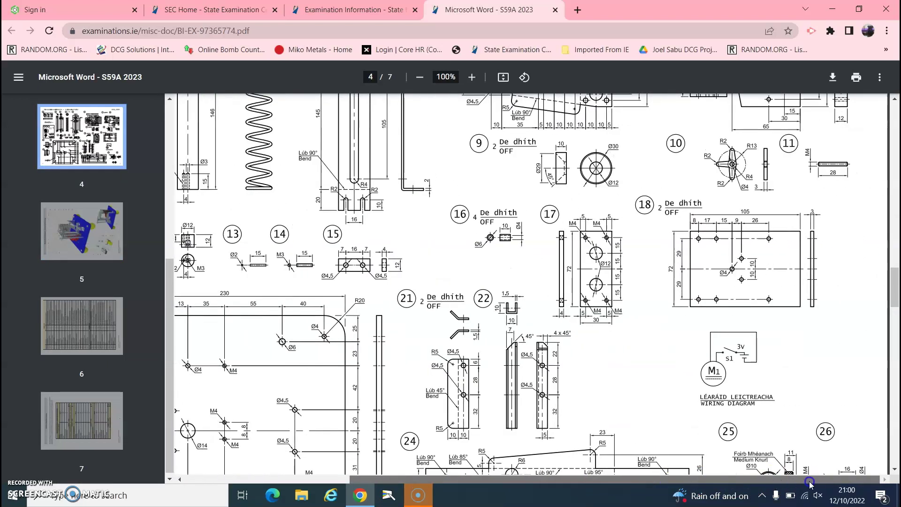
pyautogui.scroll(1, 777, 336)
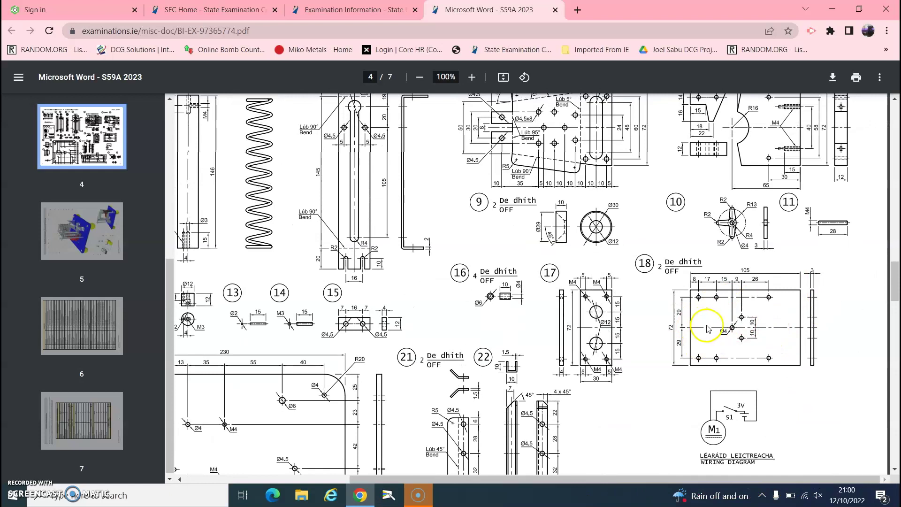
# - Sign in to Onshape with the saved details
pyautogui.click(70, 9)
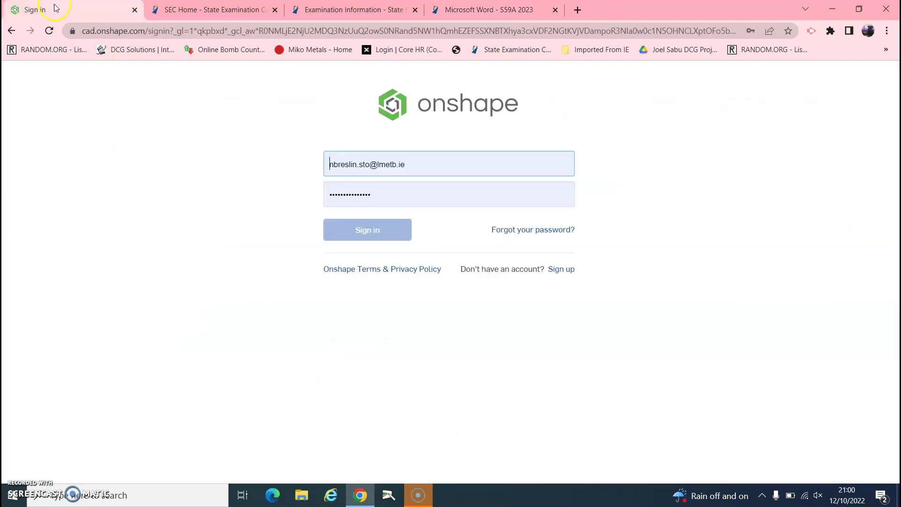
pyautogui.click(391, 235)
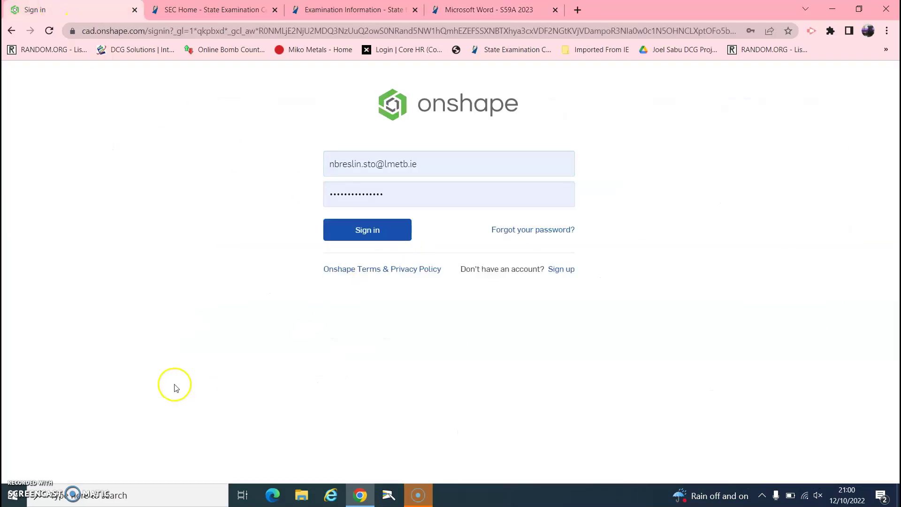
pyautogui.click(372, 237)
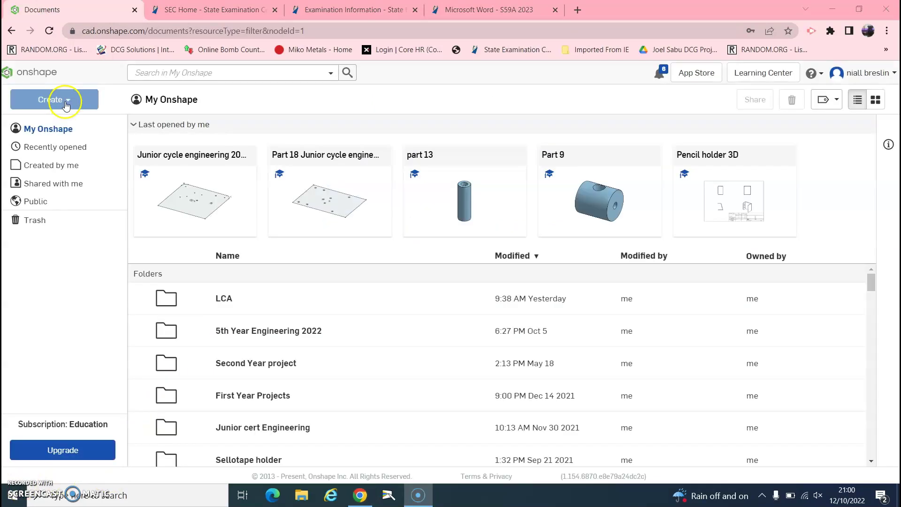
# - Create a new Onshape document named 'part 18 Jc Engineering'
pyautogui.click(71, 98)
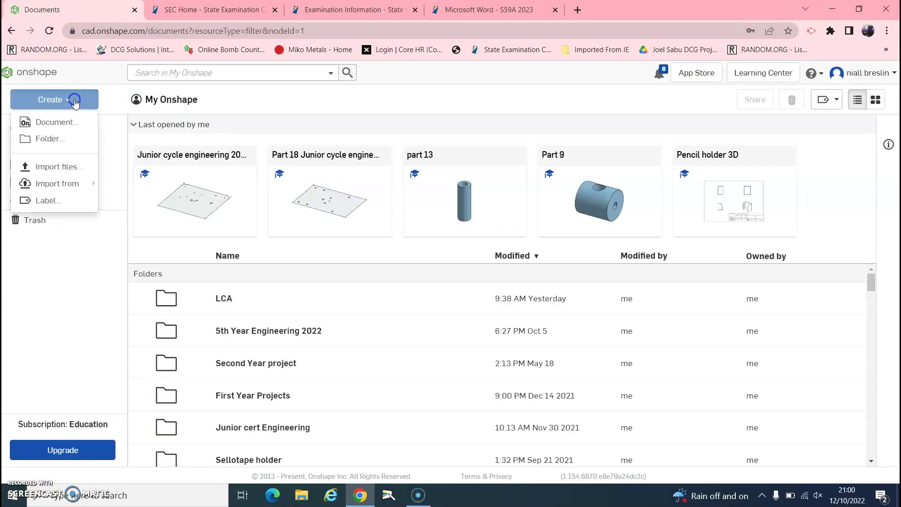
pyautogui.click(55, 122)
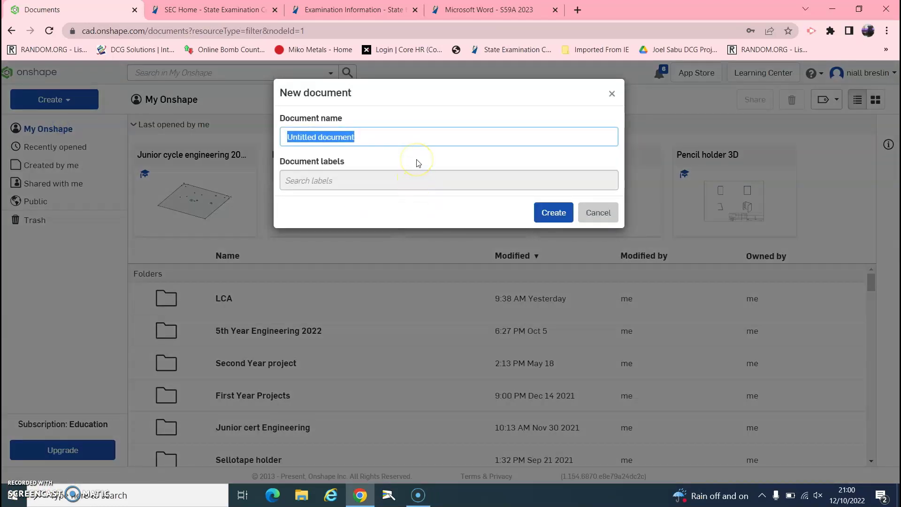
pyautogui.write('part 18 Jc Engineering')
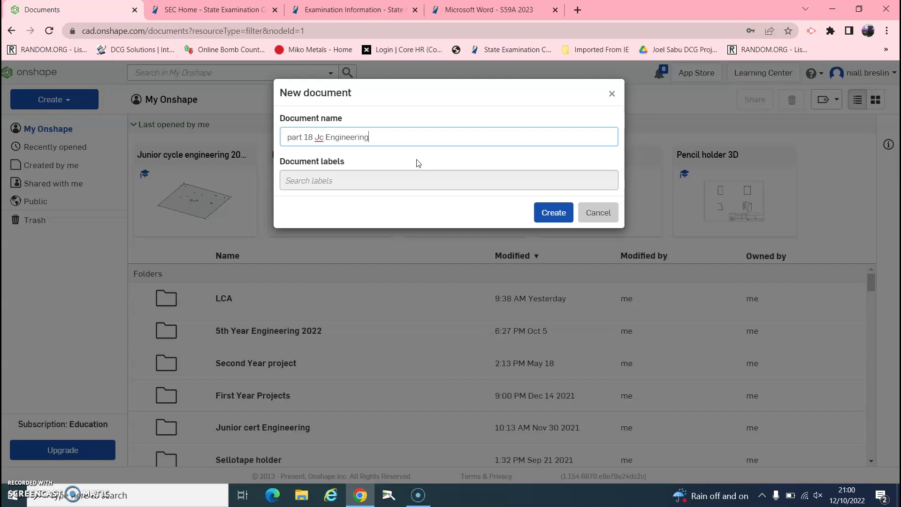
pyautogui.click(552, 215)
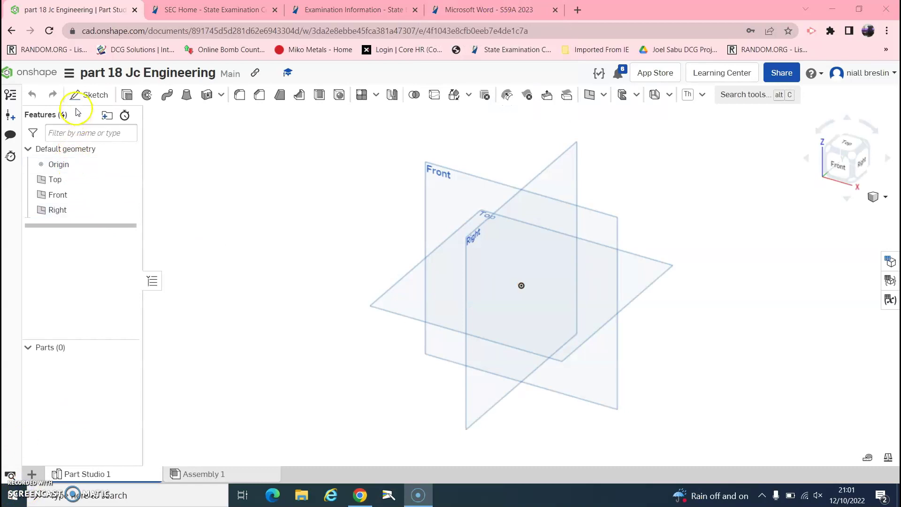
# - Start a sketch on the Top plane, view it normal, and check part 18's drawing
pyautogui.click(89, 94)
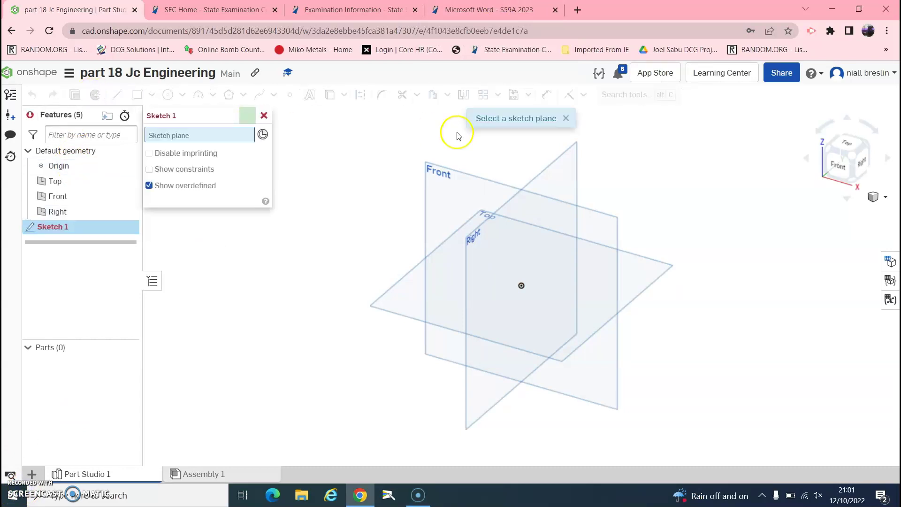
pyautogui.click(412, 292)
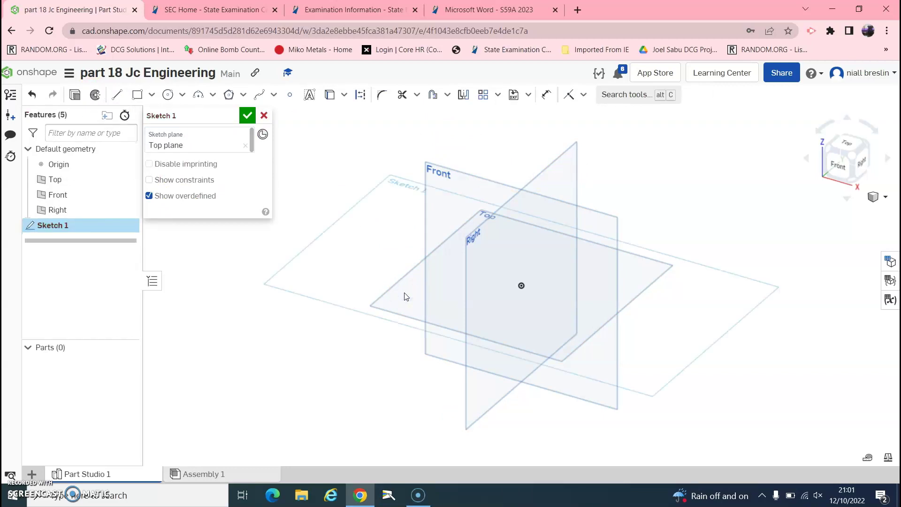
pyautogui.click(846, 144)
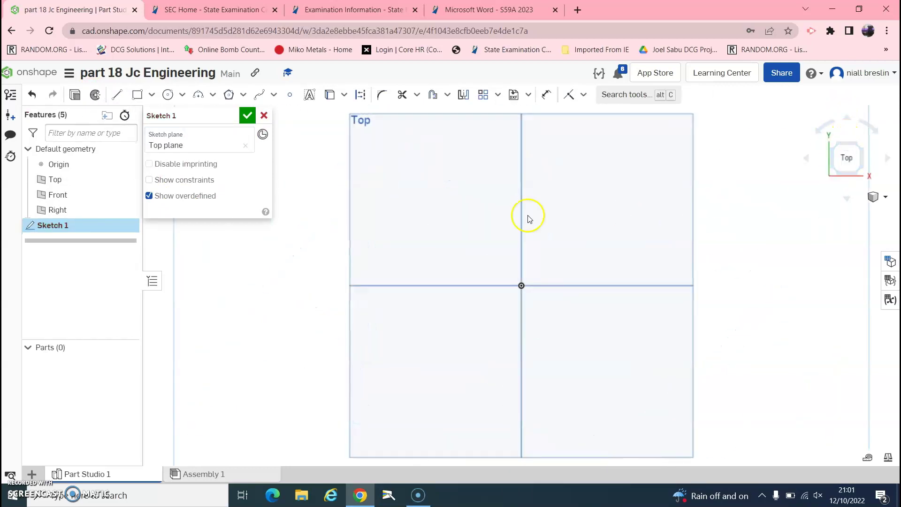
pyautogui.click(491, 9)
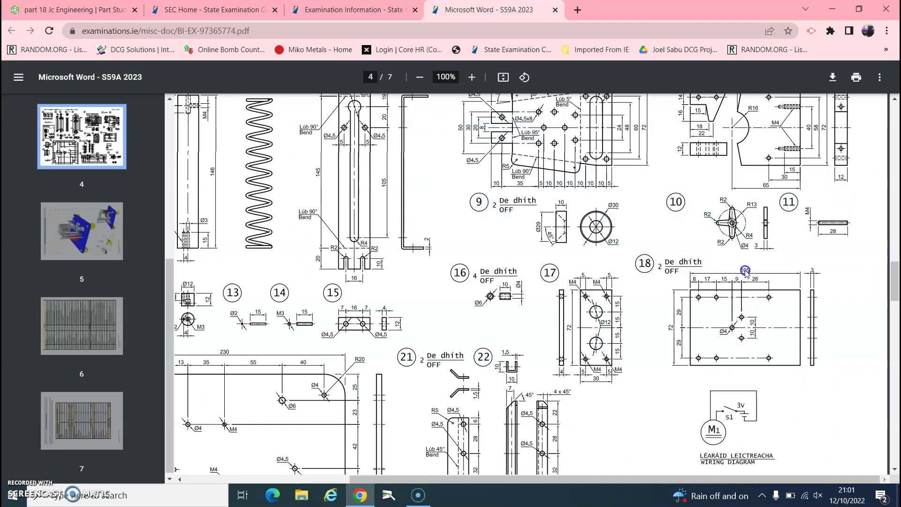
pyautogui.click(694, 329)
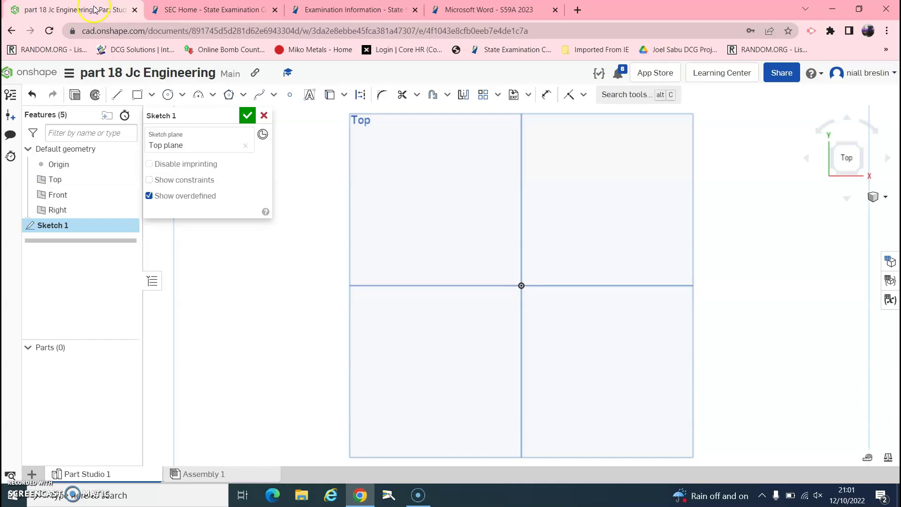
# - Draw a centre-point rectangle anchored on the origin as the plate outline
pyautogui.click(79, 9)
pyautogui.click(152, 94)
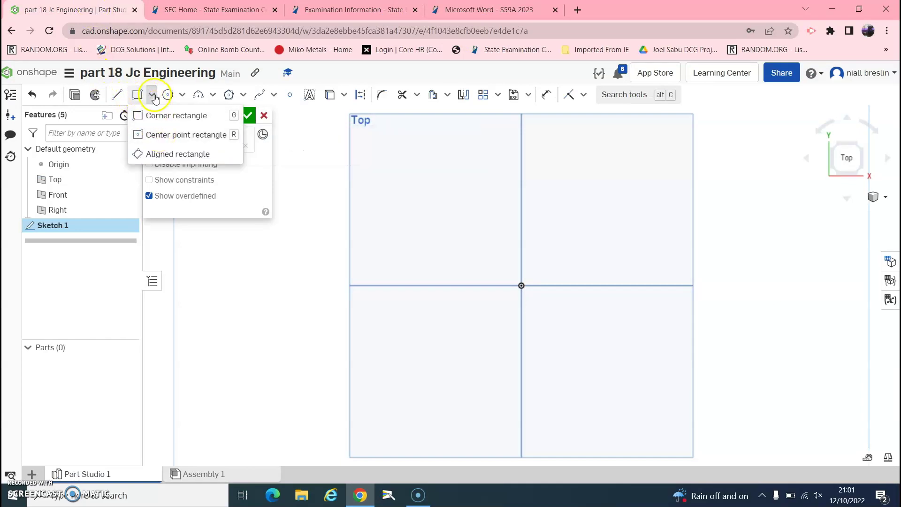
pyautogui.click(162, 135)
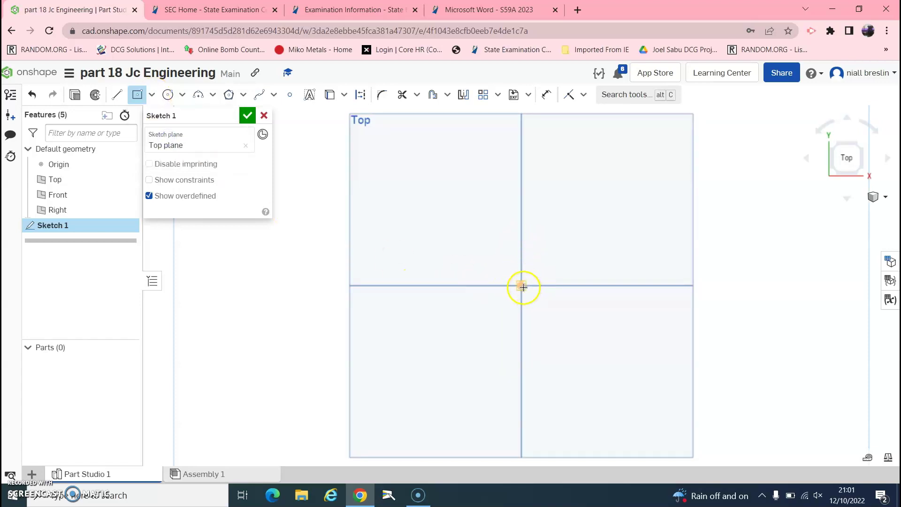
pyautogui.click(522, 286)
pyautogui.click(635, 166)
pyautogui.click(476, 10)
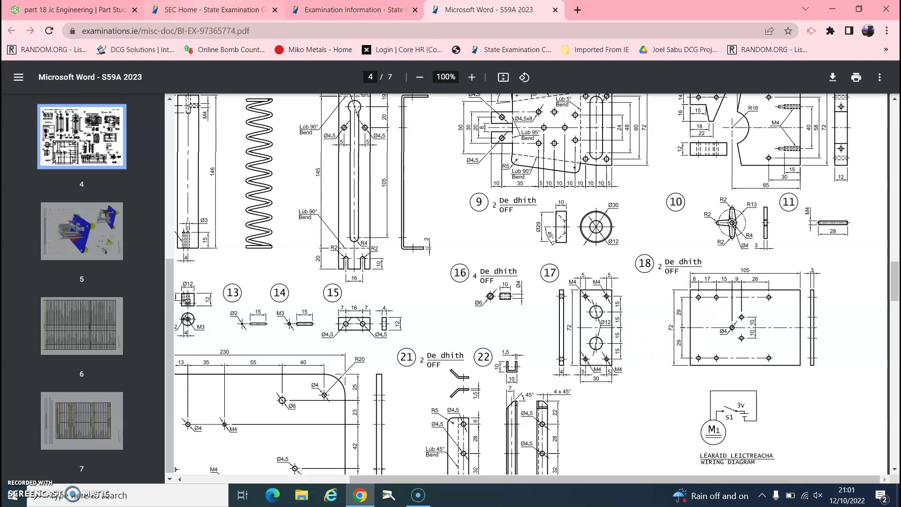
pyautogui.click(75, 10)
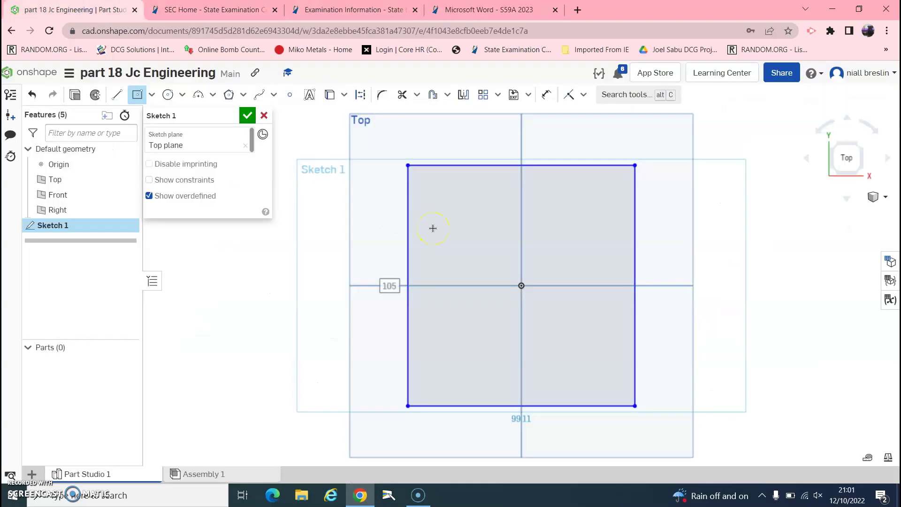
# - Dimension the rectangle's top edge to 105 after checking the drawing
pyautogui.click(548, 96)
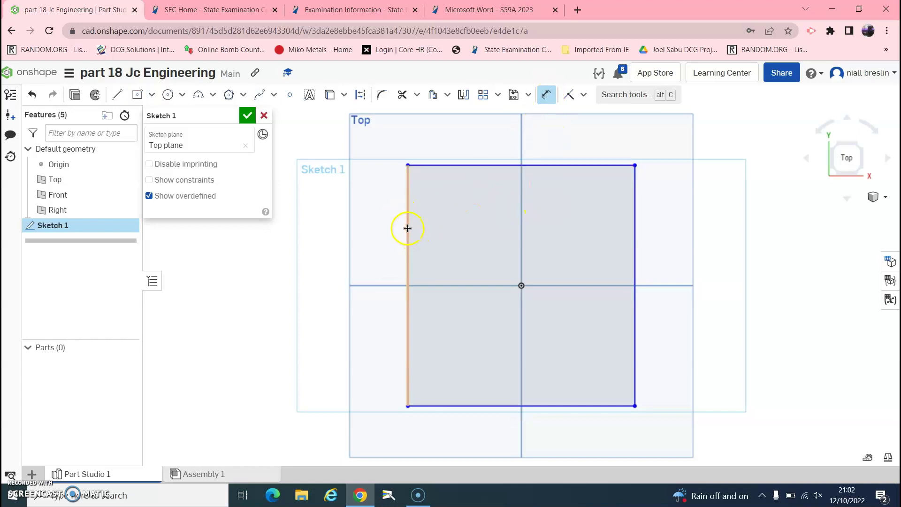
pyautogui.click(465, 13)
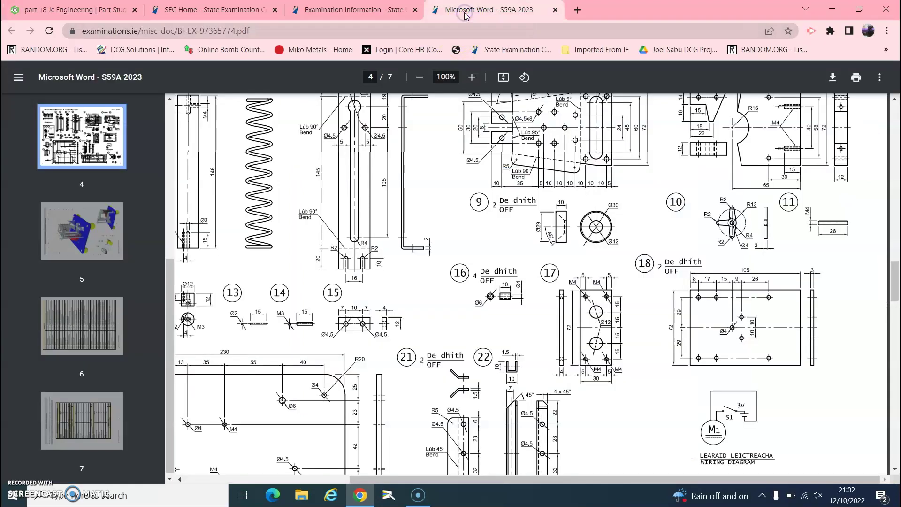
pyautogui.click(76, 9)
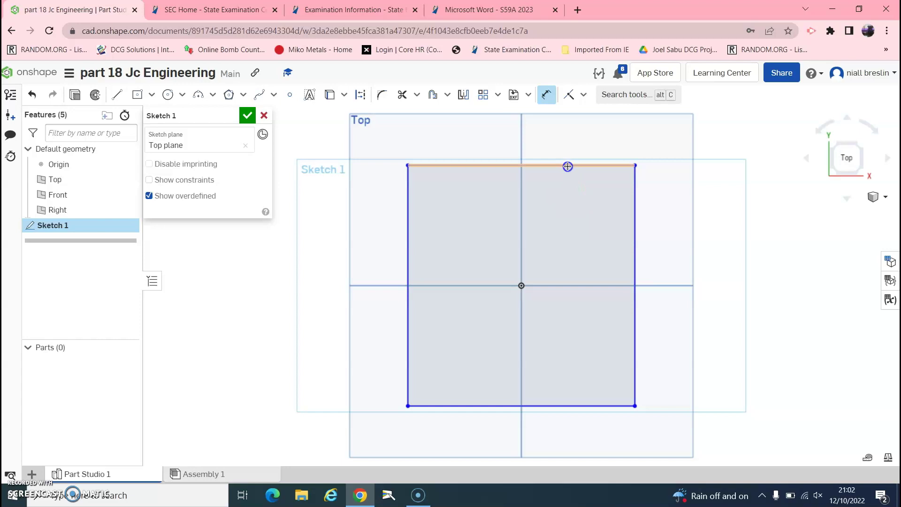
pyautogui.click(568, 153)
pyautogui.click(553, 132)
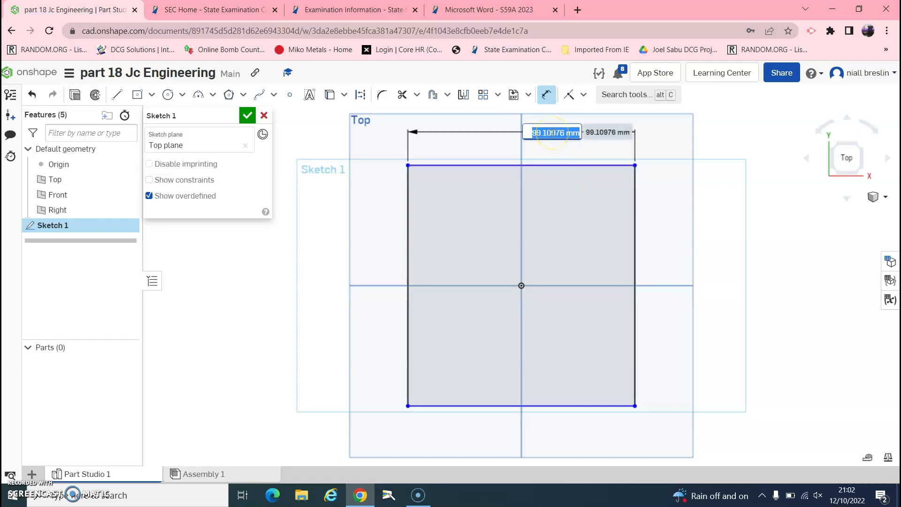
pyautogui.write('105')
pyautogui.press('Return')
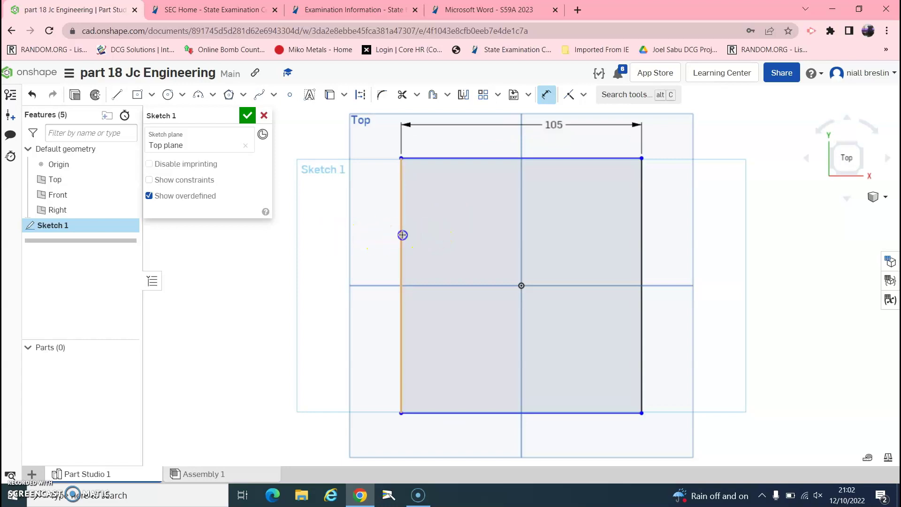
# - Dimension the rectangle's left edge to 72
pyautogui.click(402, 235)
pyautogui.click(323, 258)
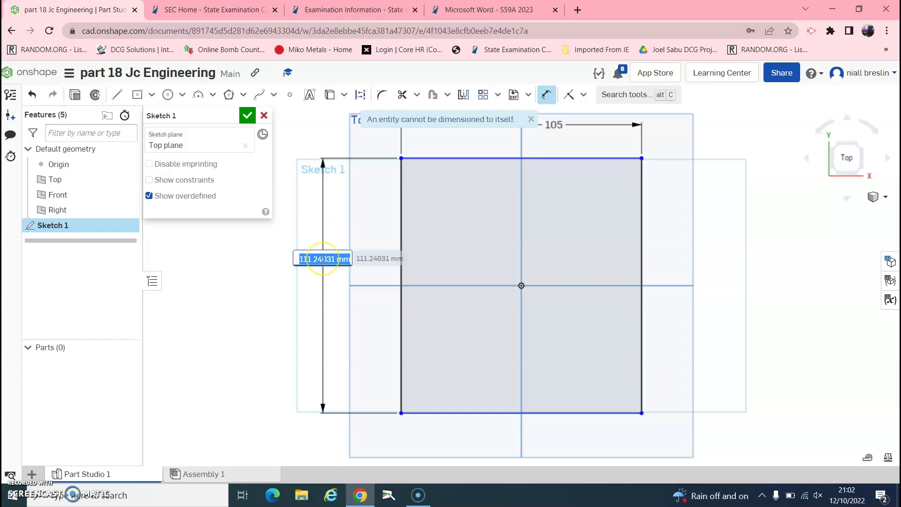
pyautogui.write('72')
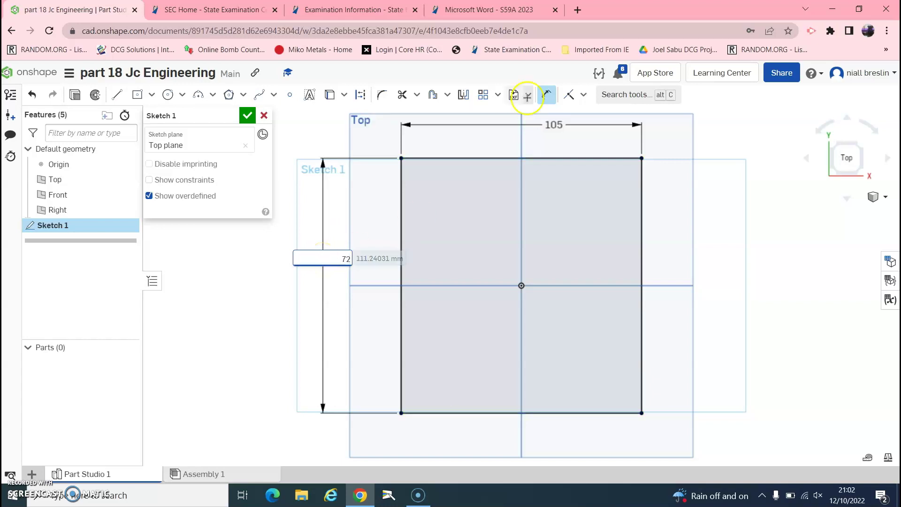
pyautogui.click(504, 6)
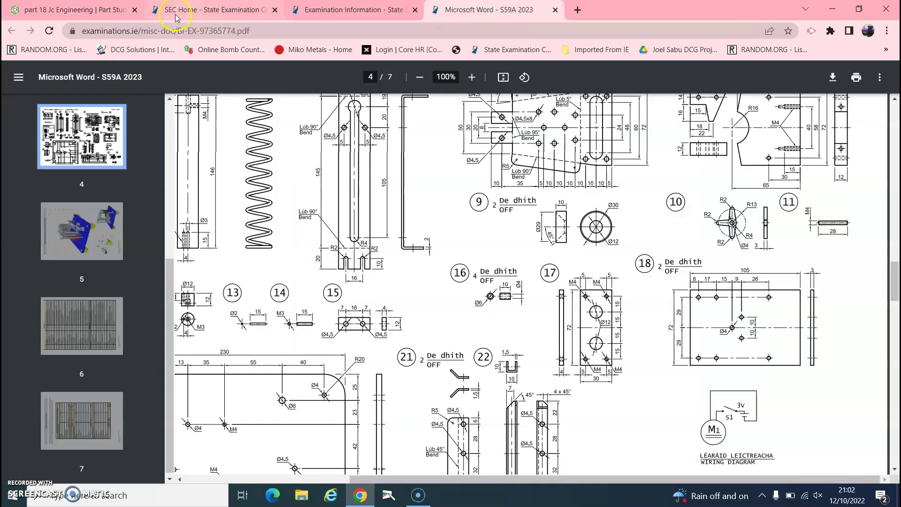
pyautogui.click(89, 9)
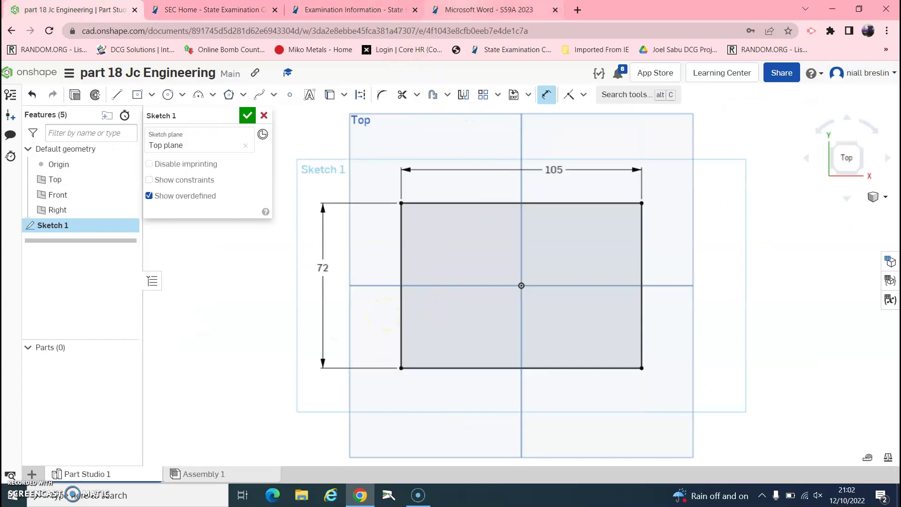
pyautogui.click(468, 7)
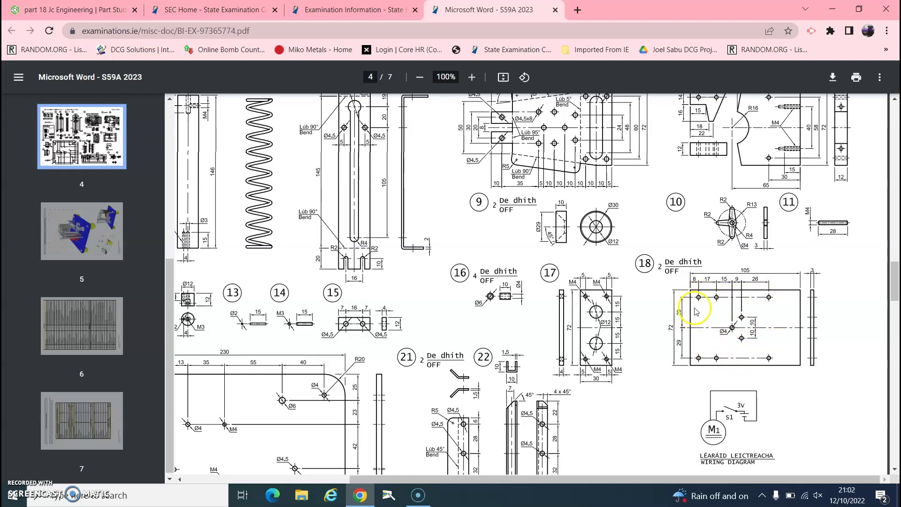
pyautogui.click(75, 9)
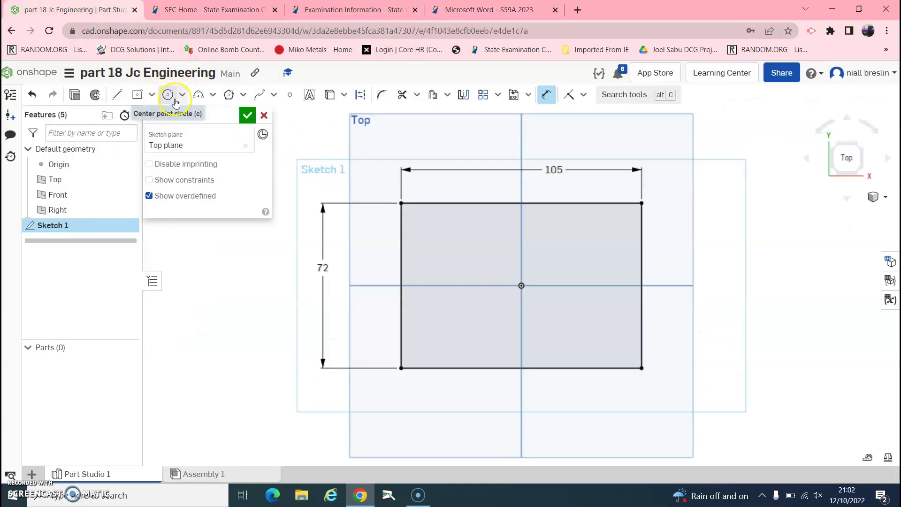
# - Draw hole circles along the top, including a larger one near the centre line
pyautogui.press('c')
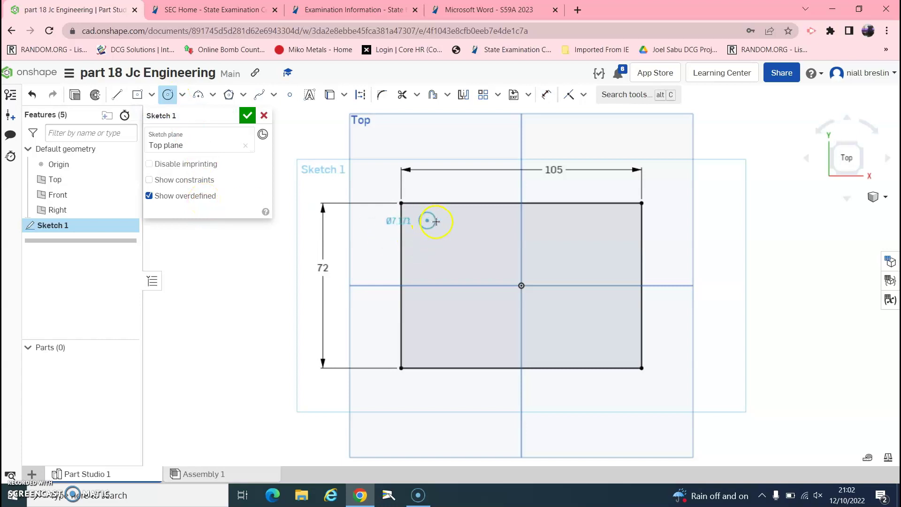
pyautogui.click(473, 223)
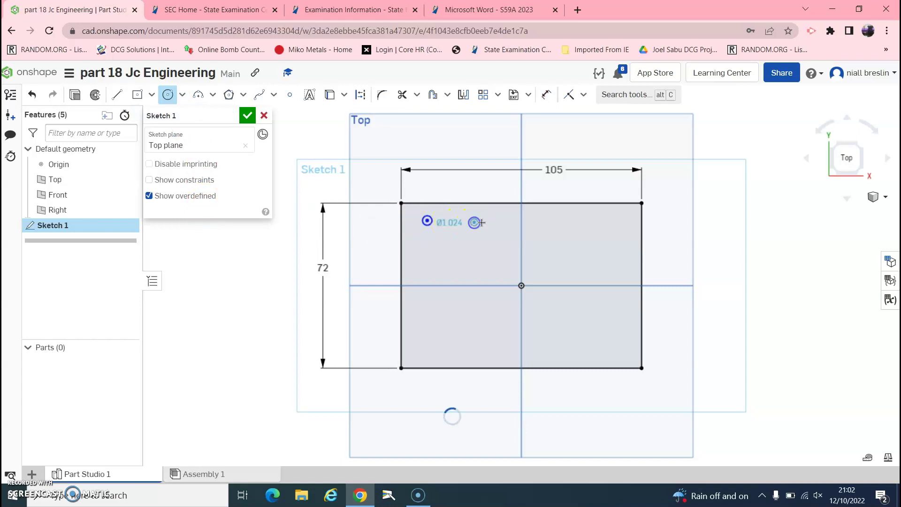
pyautogui.click(554, 222)
pyautogui.click(568, 221)
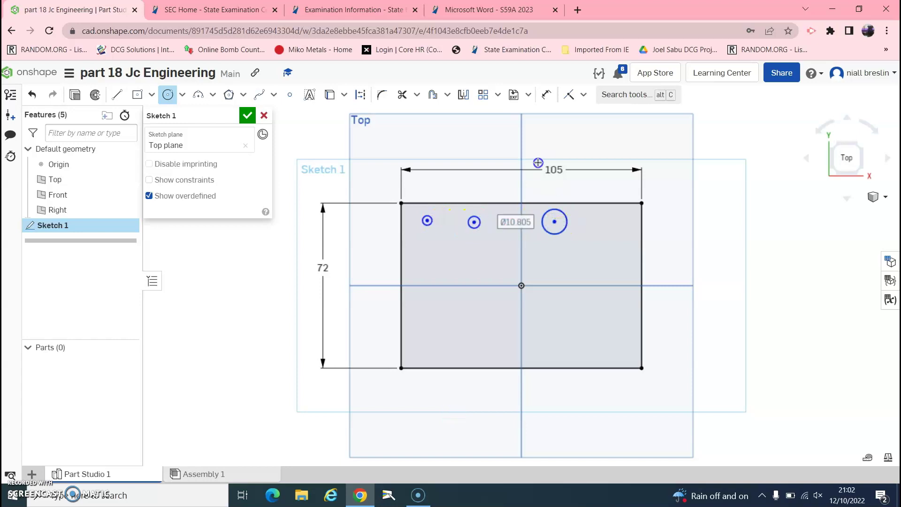
# - Check hole positions on the exam drawing and close the extra SEC tabs
pyautogui.click(484, 6)
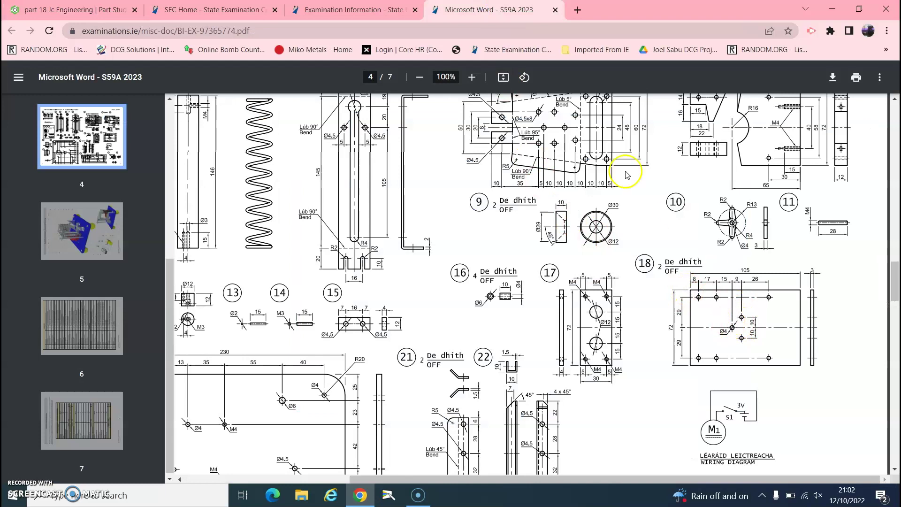
pyautogui.click(328, 10)
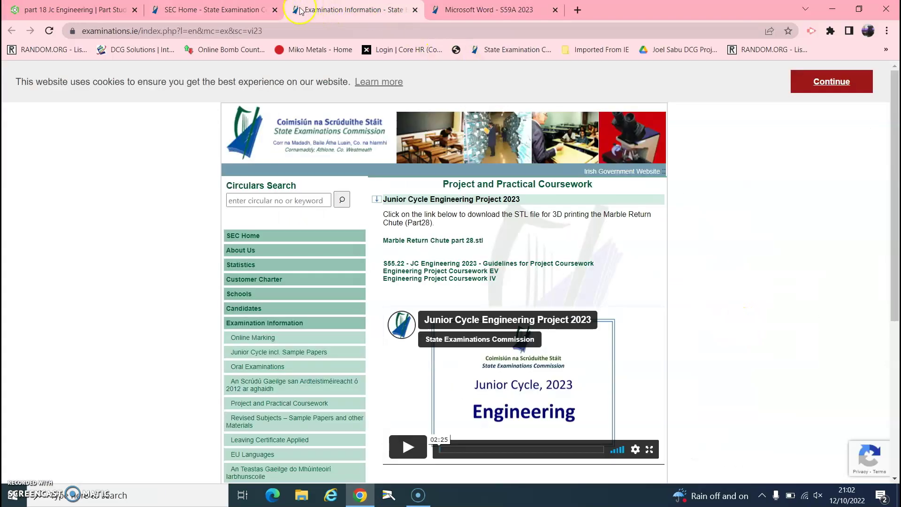
pyautogui.click(275, 10)
pyautogui.click(275, 10)
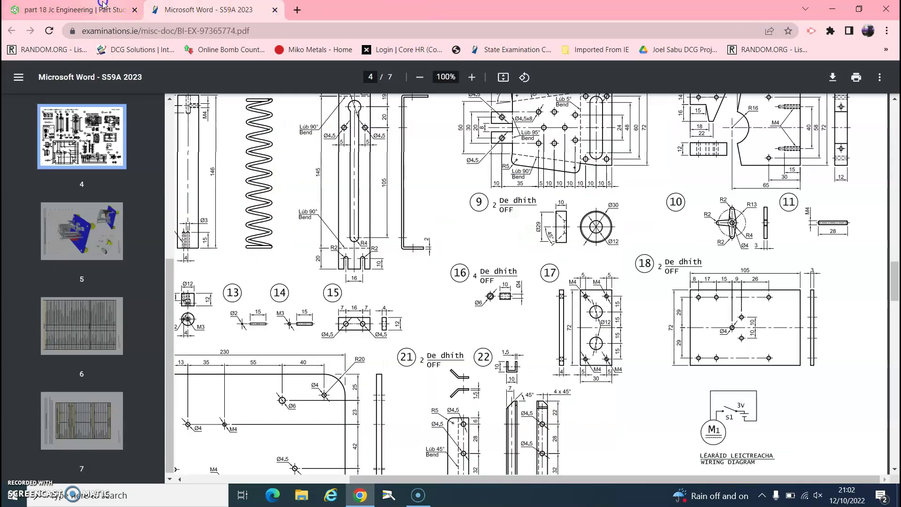
pyautogui.click(104, 6)
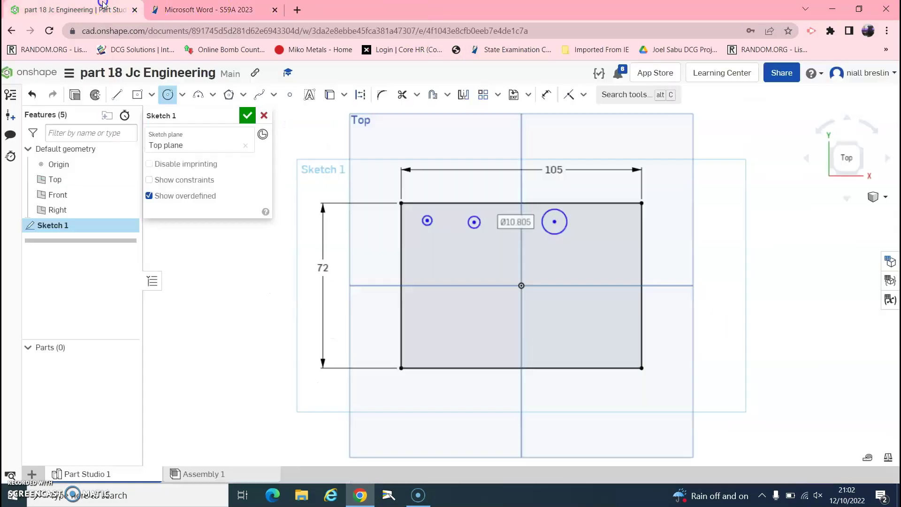
# - Add a Ø8 circle just left of the plate centre, then return to the PDF
pyautogui.click(530, 256)
pyautogui.click(536, 261)
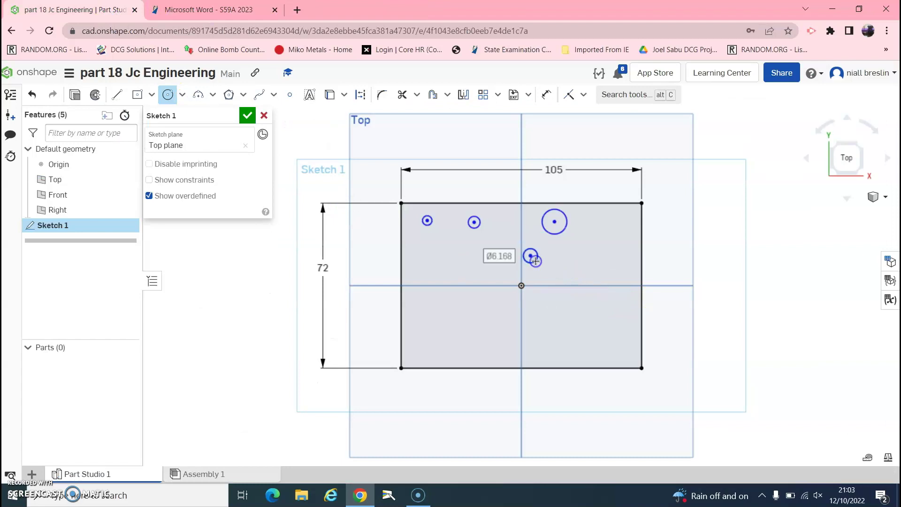
pyautogui.click(492, 285)
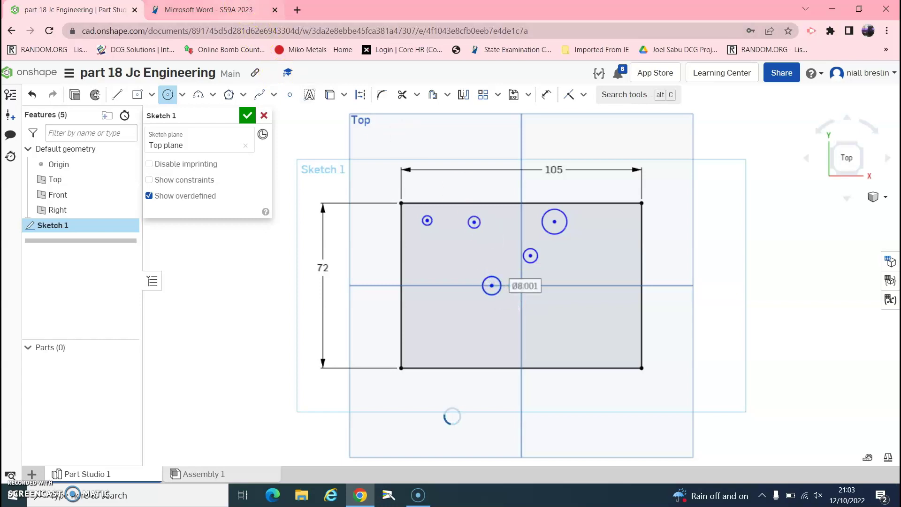
pyautogui.click(211, 10)
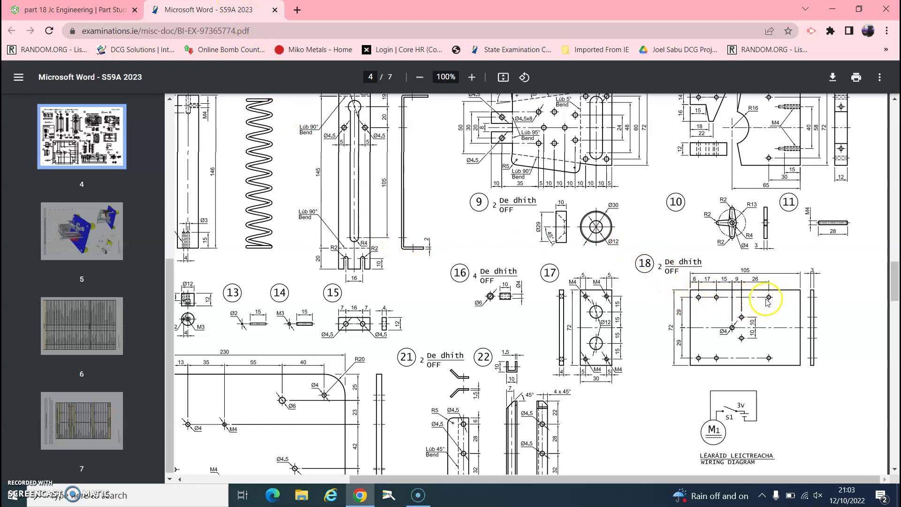
# - Constrain the centres of the three top holes to be horizontal
pyautogui.click(75, 9)
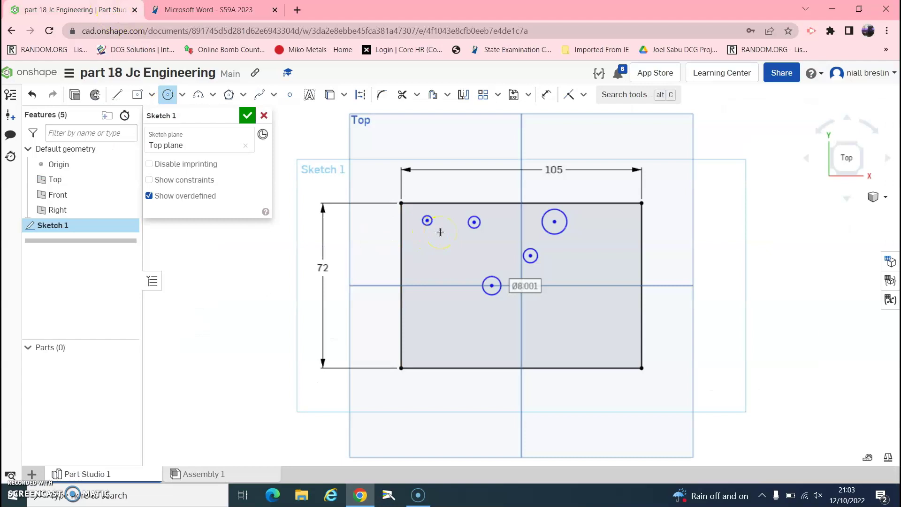
pyautogui.press('Escape')
pyautogui.click(426, 222)
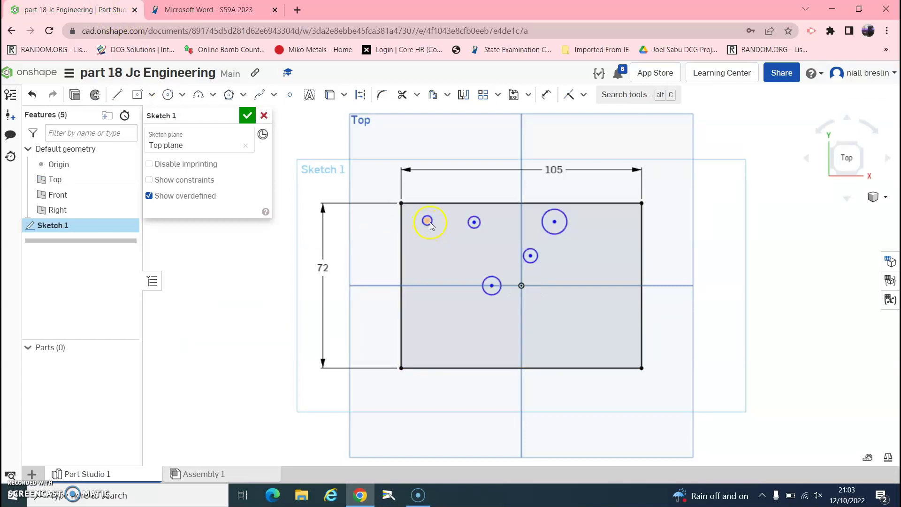
pyautogui.click(473, 222)
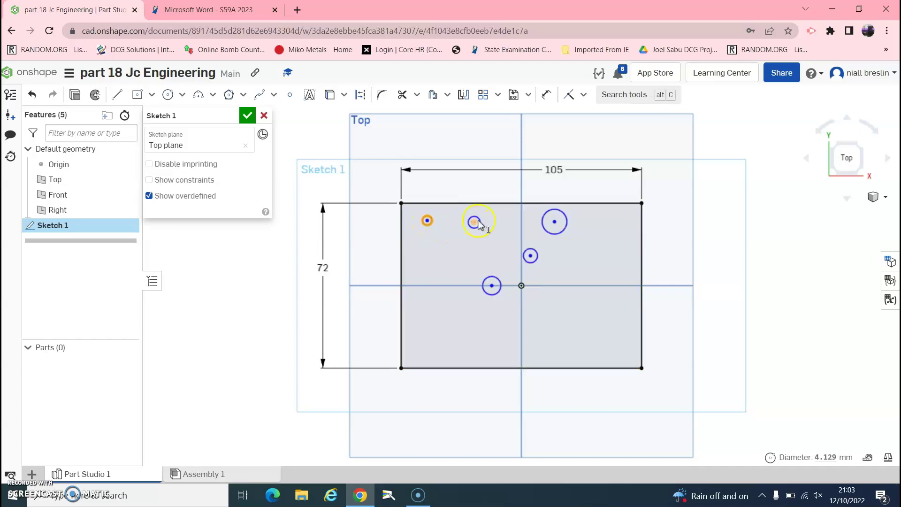
pyautogui.click(566, 224)
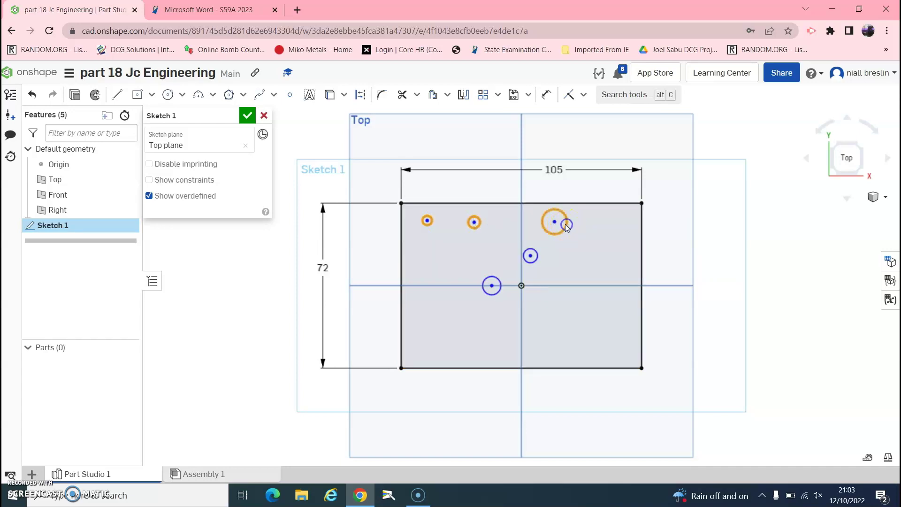
pyautogui.click(583, 95)
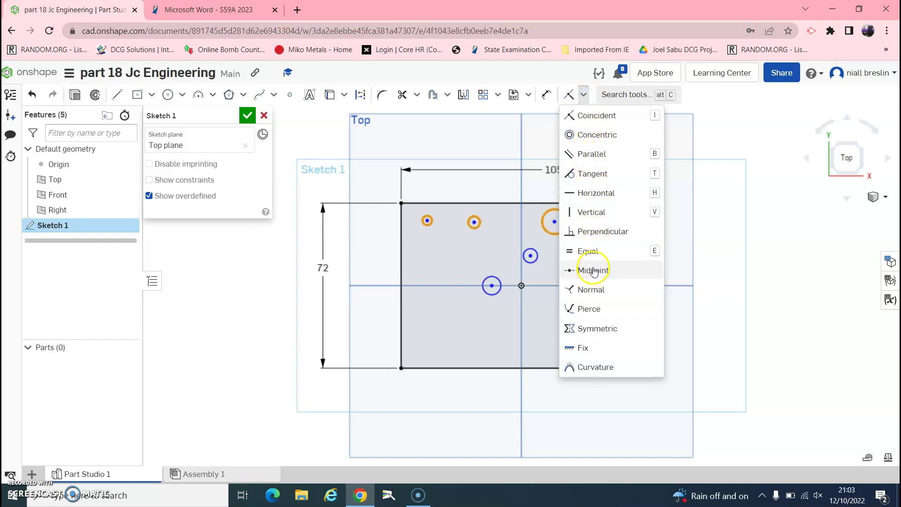
pyautogui.click(595, 193)
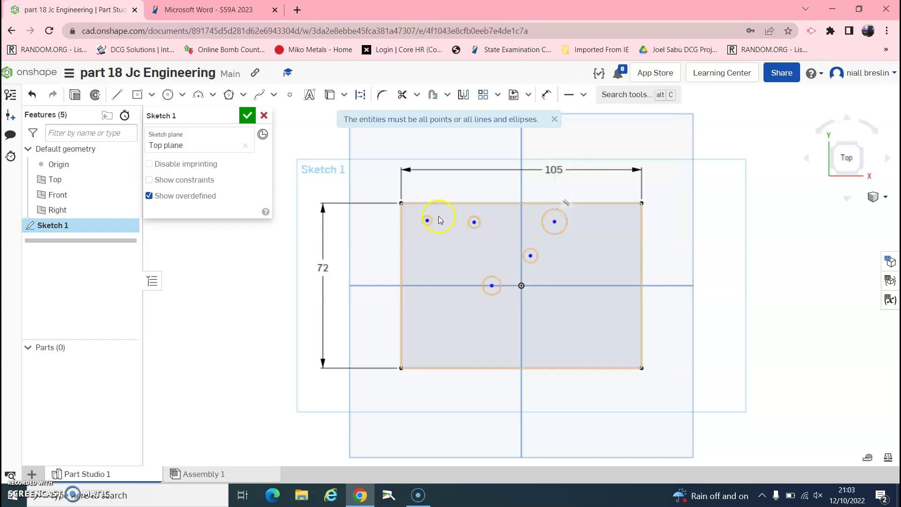
pyautogui.press('Escape')
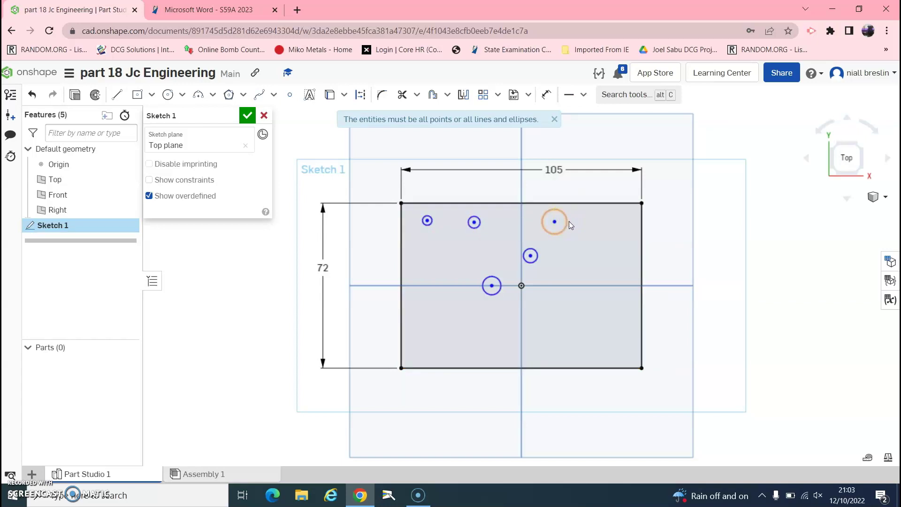
pyautogui.click(429, 227)
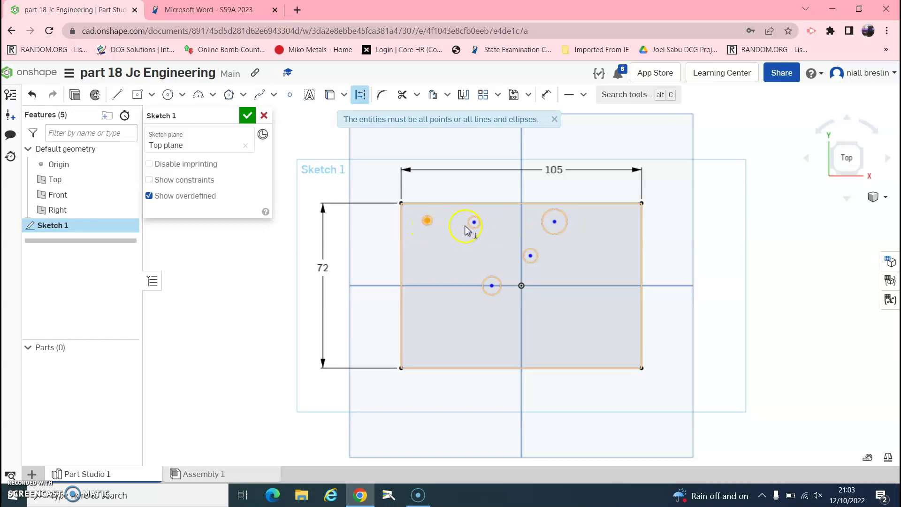
pyautogui.click(475, 224)
pyautogui.click(554, 234)
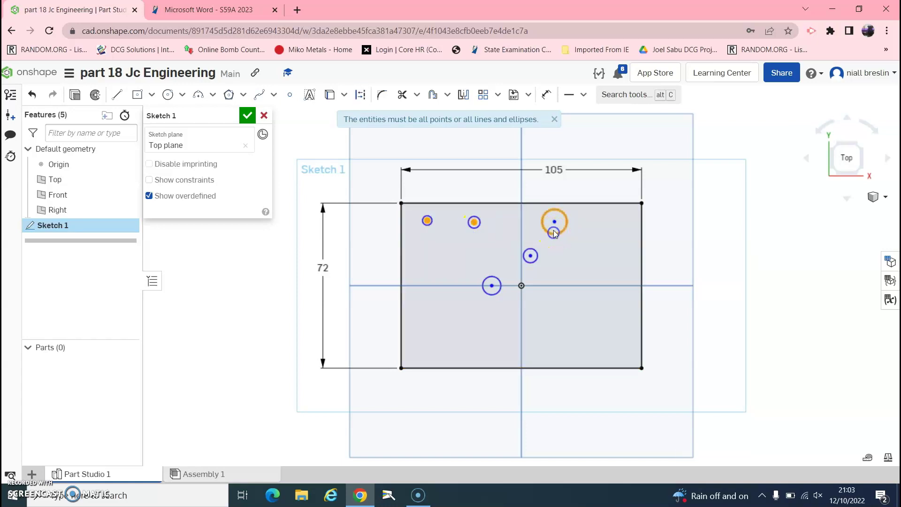
pyautogui.click(569, 95)
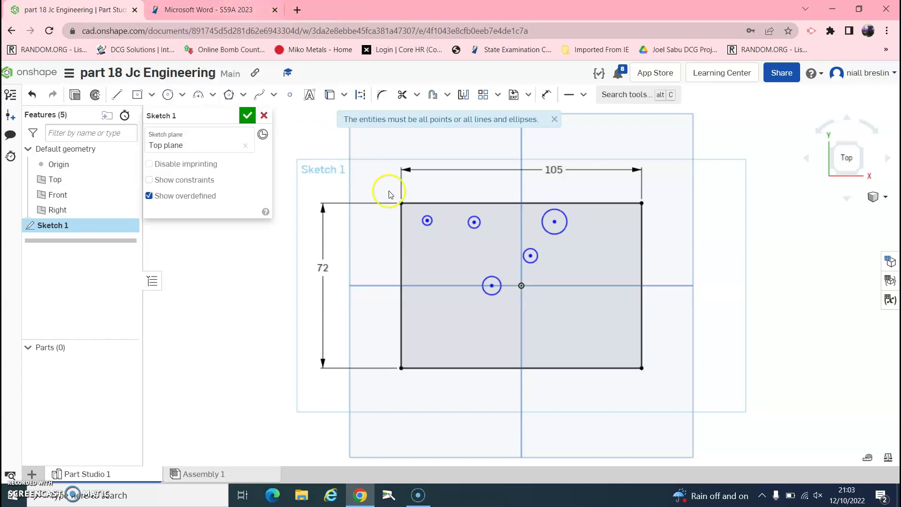
# - Start a dimension between the top-left and second hole centres, then clear it
pyautogui.press('d')
pyautogui.click(427, 221)
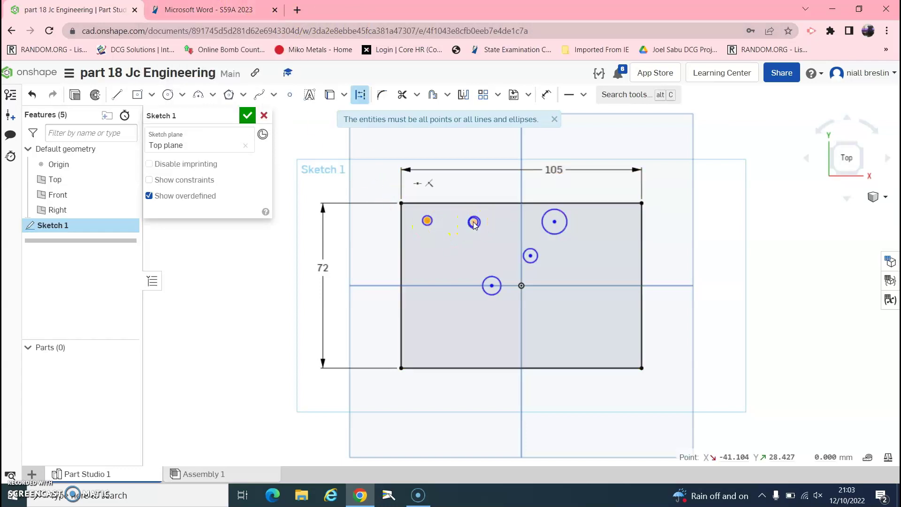
pyautogui.click(474, 224)
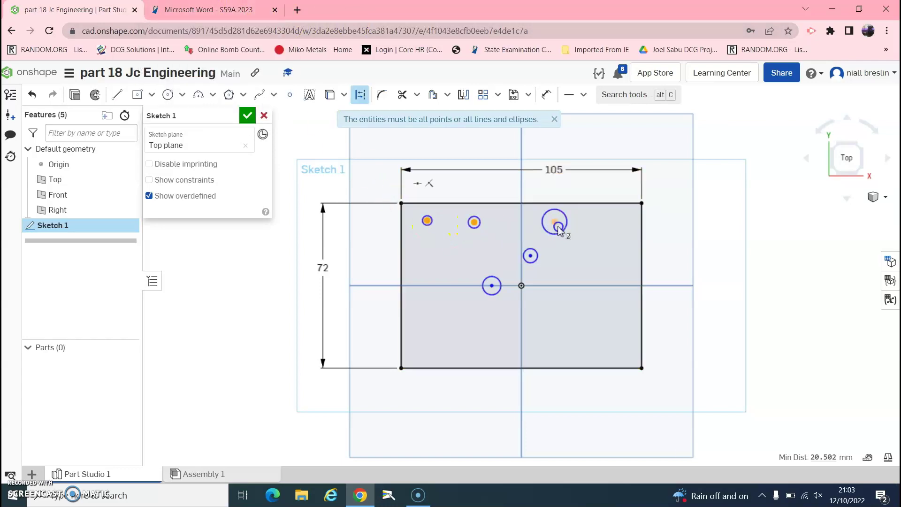
pyautogui.click(571, 95)
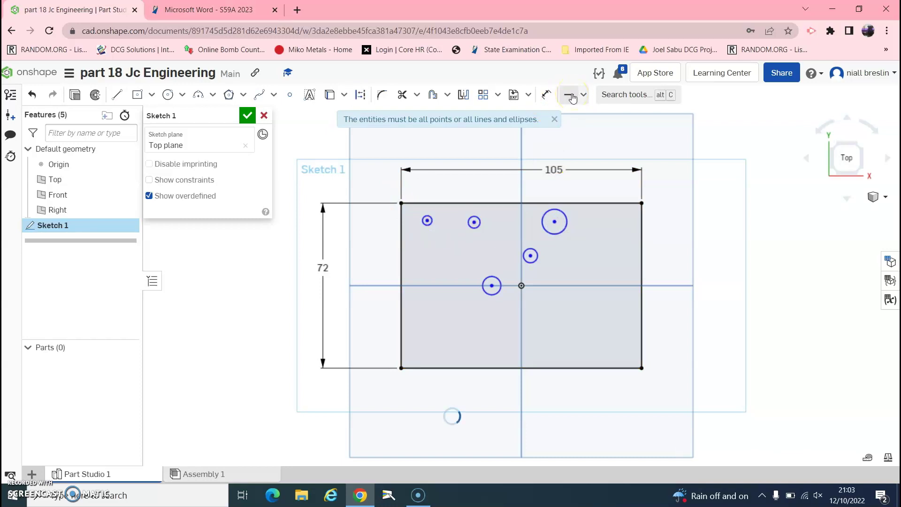
pyautogui.click(427, 223)
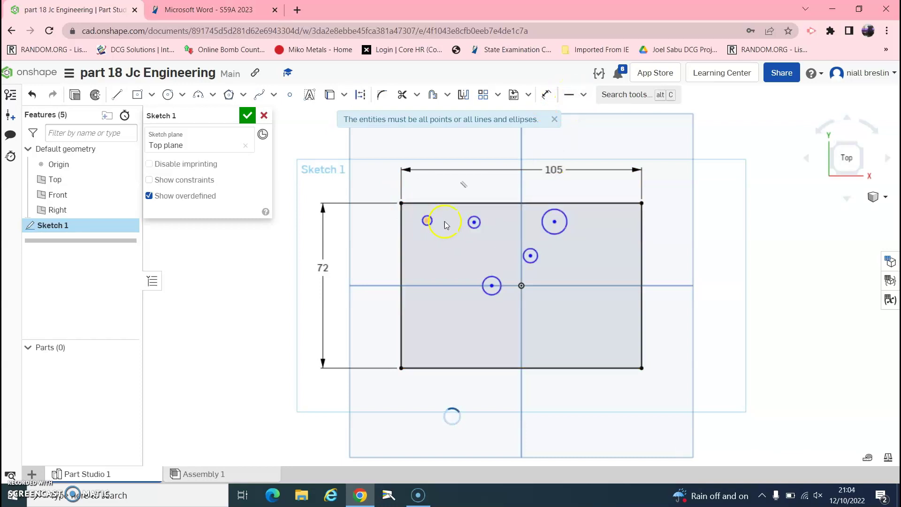
pyautogui.press('Escape')
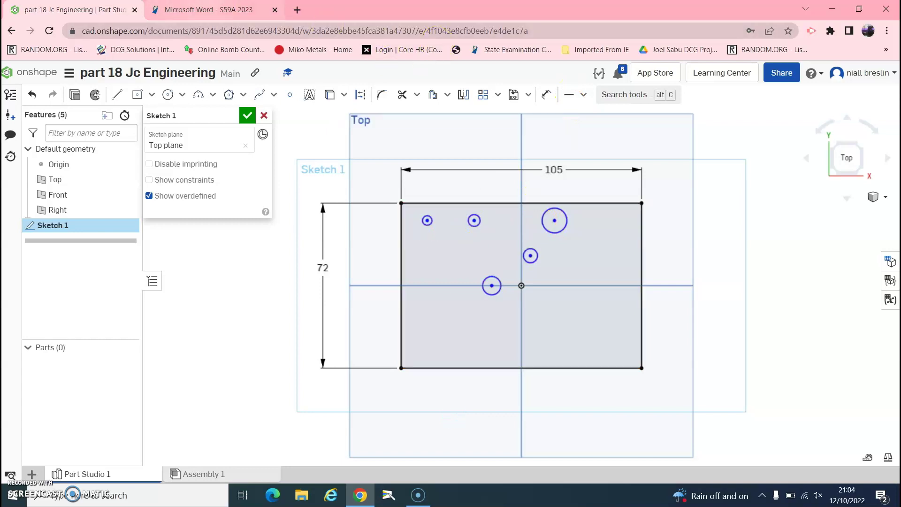
# - Scroll the PDF to read the Ø3.5 undimensioned-holes note, then return to Onshape
pyautogui.click(206, 9)
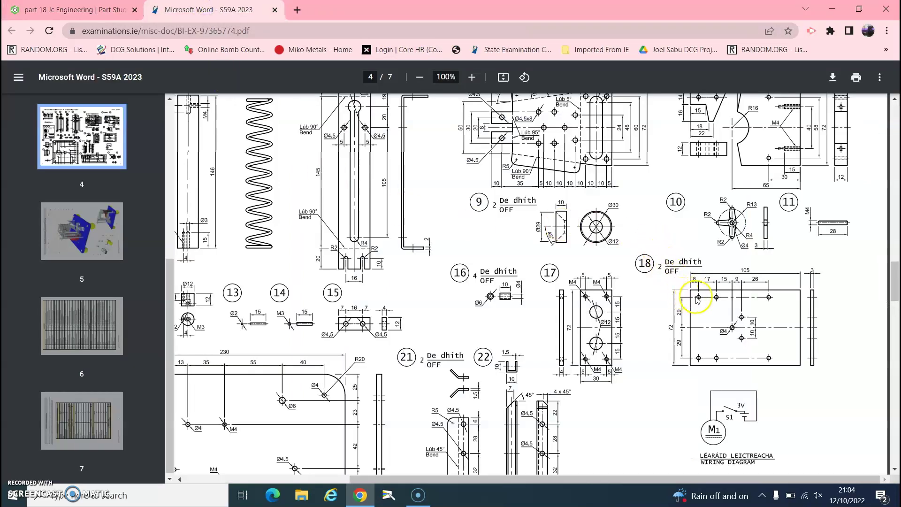
pyautogui.click(540, 480)
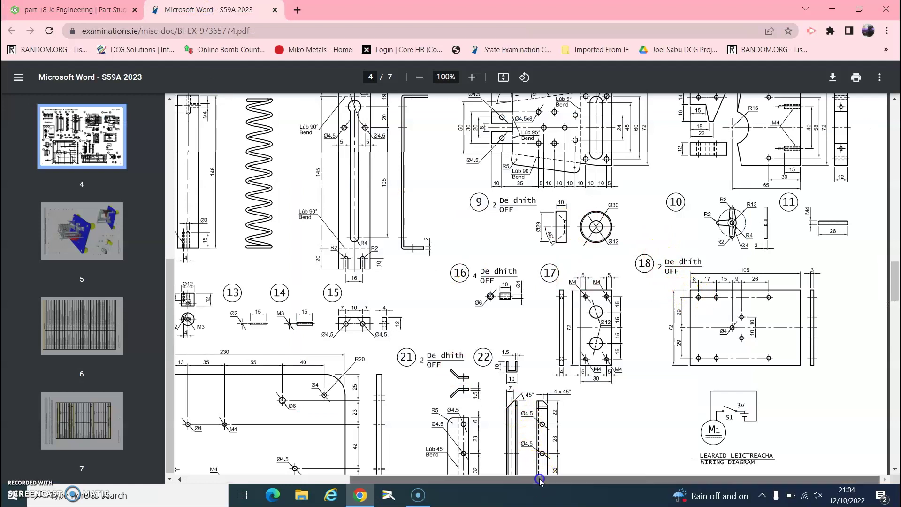
pyautogui.moveTo(540, 480); pyautogui.dragTo(374, 480)
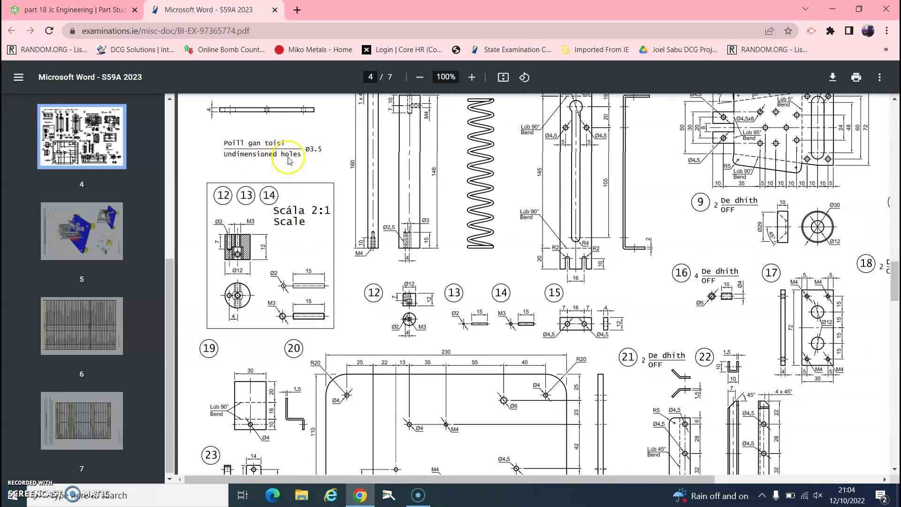
pyautogui.moveTo(494, 478); pyautogui.dragTo(755, 489)
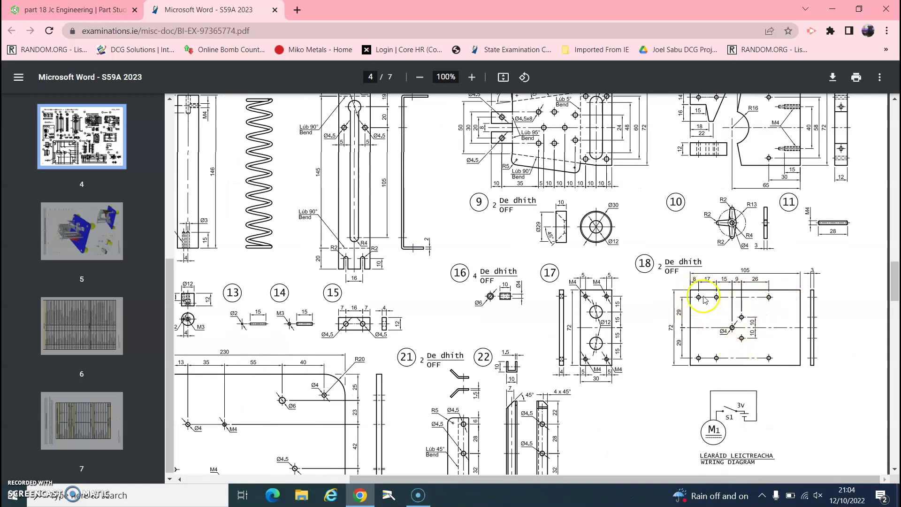
pyautogui.click(60, 9)
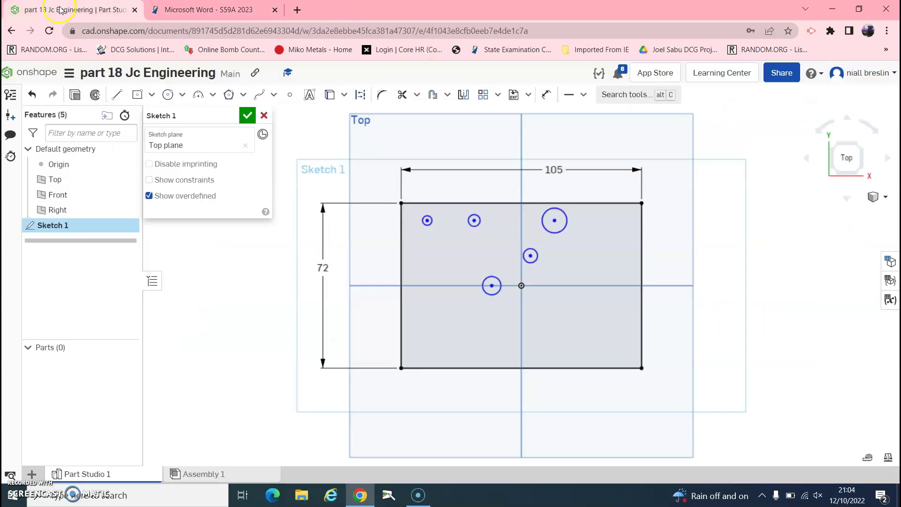
# - Try making the two small top holes equal, dismissing the resulting warning
pyautogui.press('d')
pyautogui.click(431, 225)
pyautogui.click(477, 225)
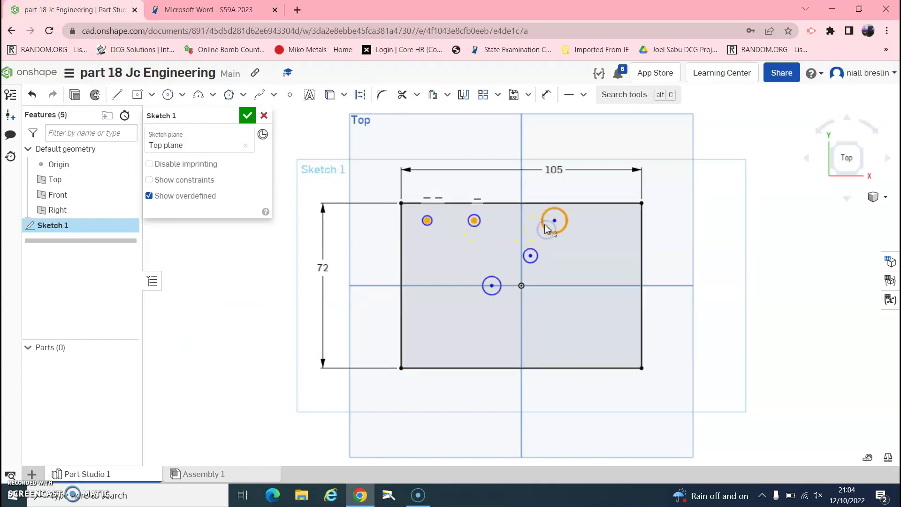
pyautogui.click(578, 96)
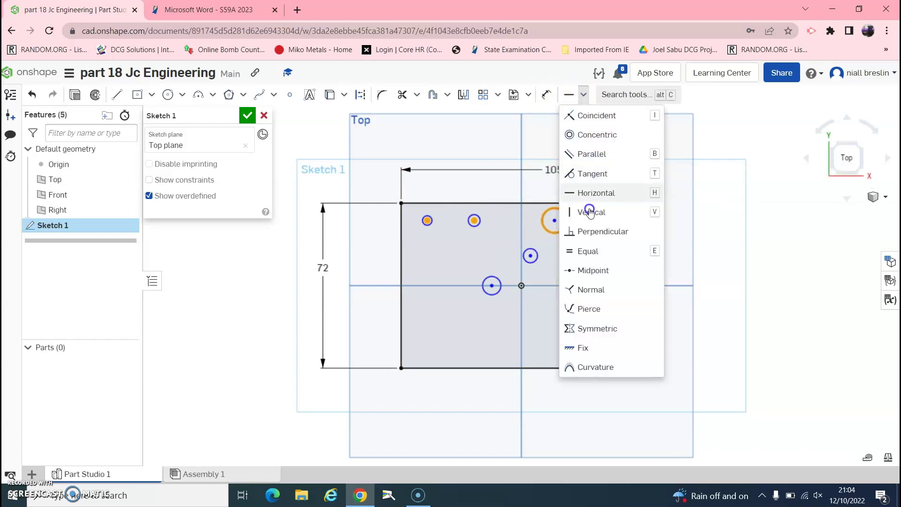
pyautogui.click(587, 251)
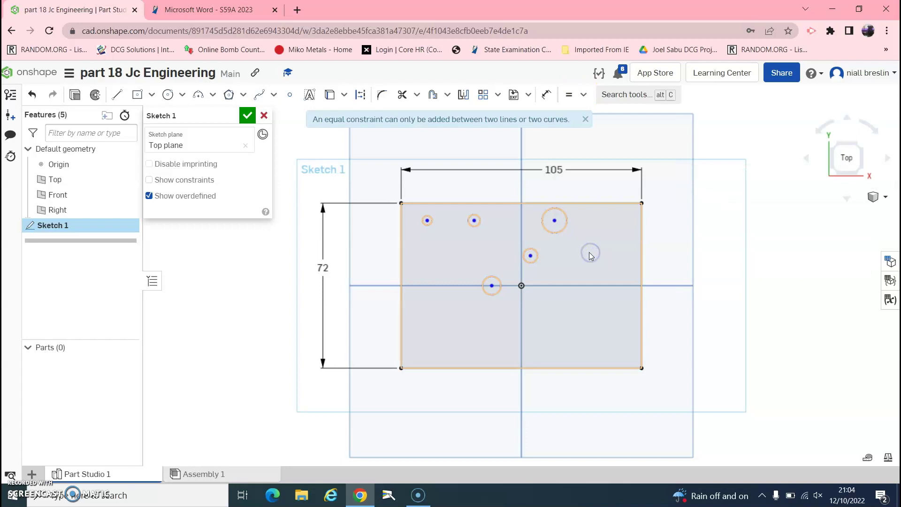
pyautogui.click(580, 248)
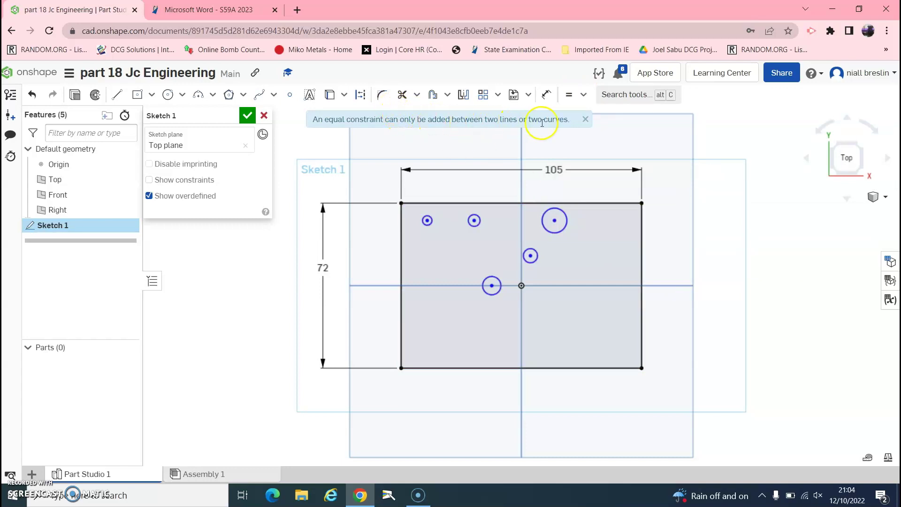
pyautogui.click(585, 119)
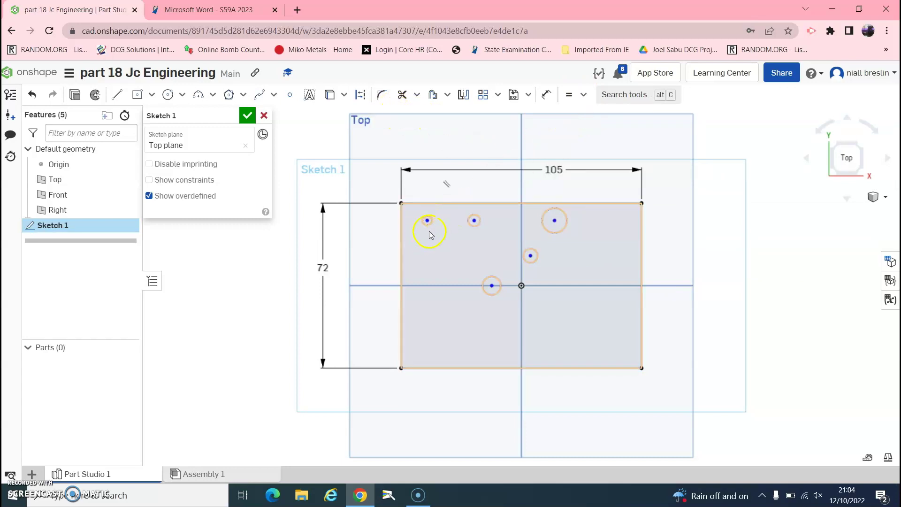
# - Apply Equal to all three top holes so the large one matches the small ones
pyautogui.scroll(5, 432, 228)
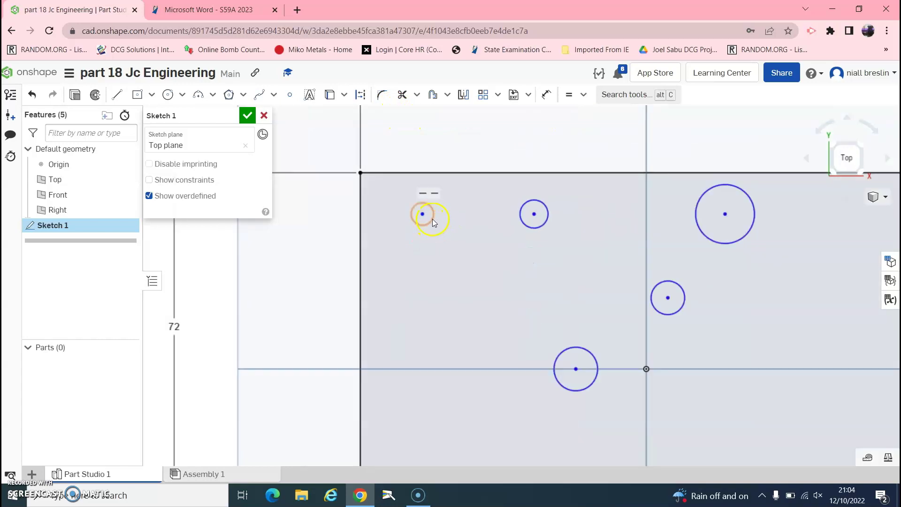
pyautogui.click(432, 223)
pyautogui.click(539, 229)
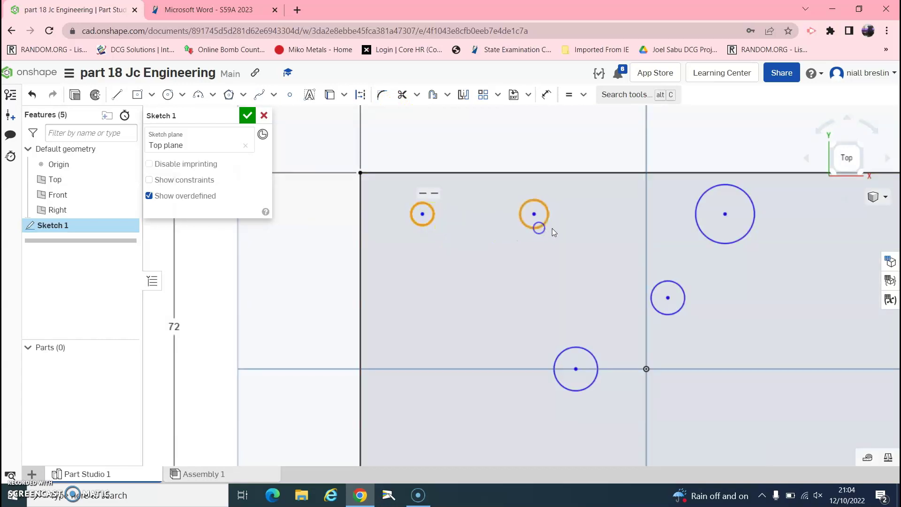
pyautogui.click(709, 241)
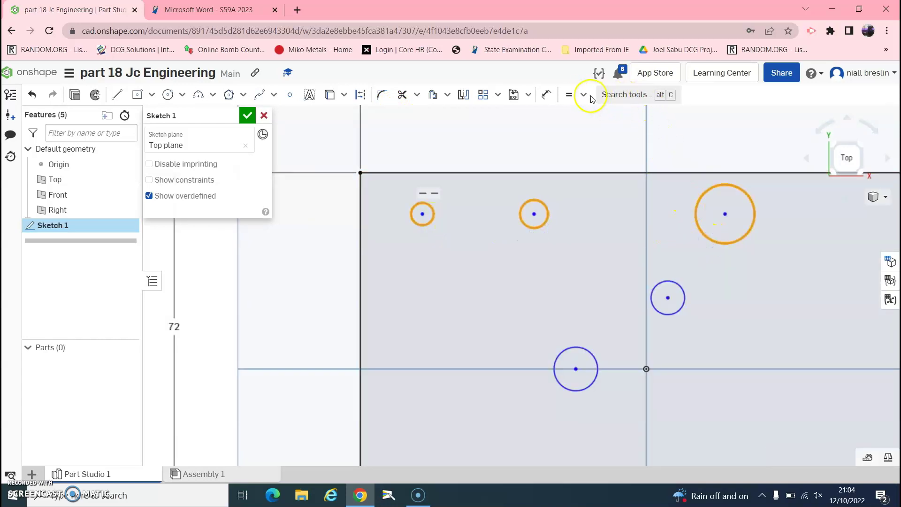
pyautogui.click(570, 95)
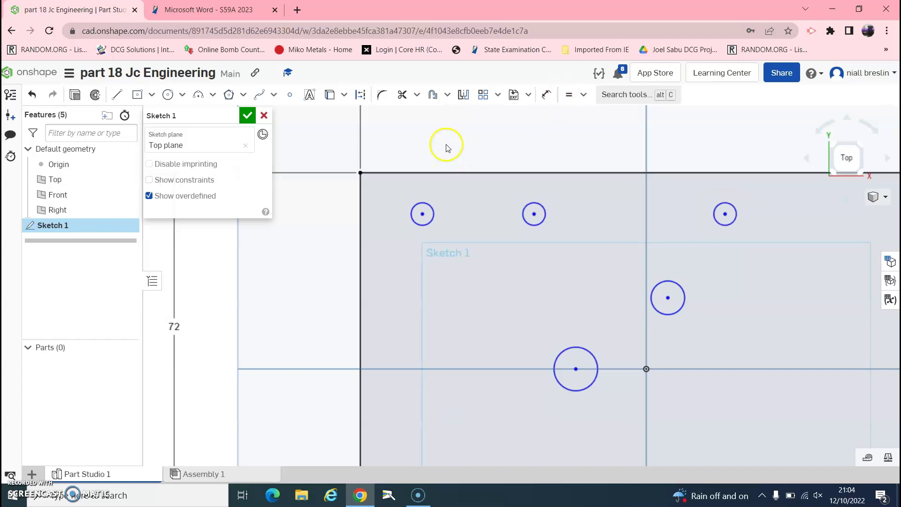
# - Dimension the top-left hole's diameter to Ø3.5 mm
pyautogui.click(546, 95)
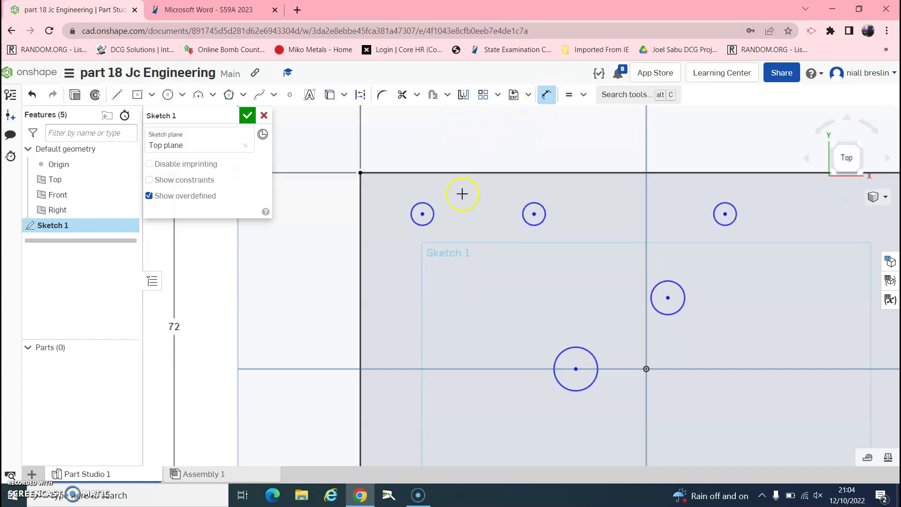
pyautogui.click(431, 212)
pyautogui.click(470, 209)
pyautogui.write('3.5')
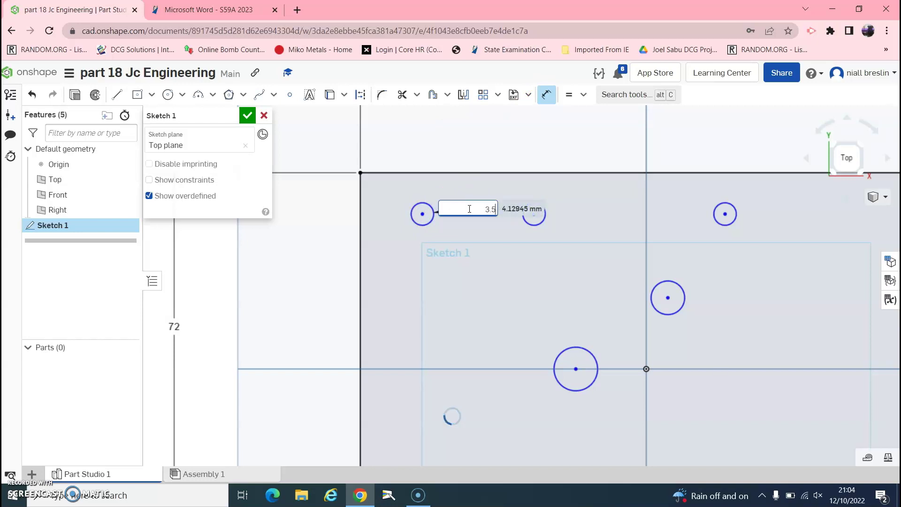
pyautogui.press('Return')
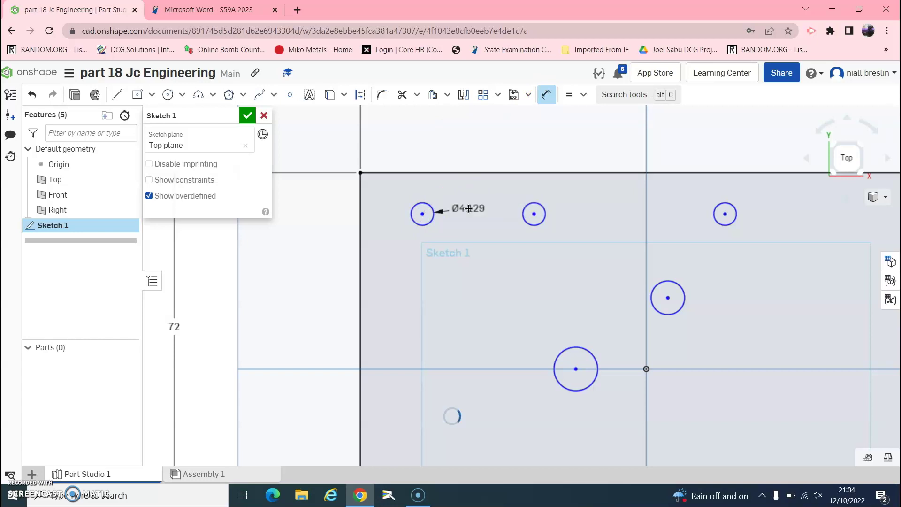
pyautogui.click(469, 227)
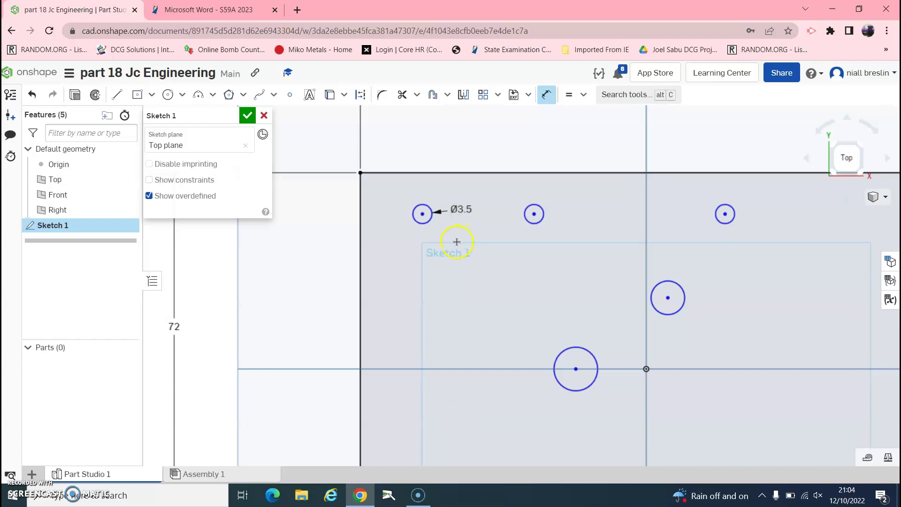
# - Dimension the top-left hole 8 mm from the plate's left edge
pyautogui.click(211, 9)
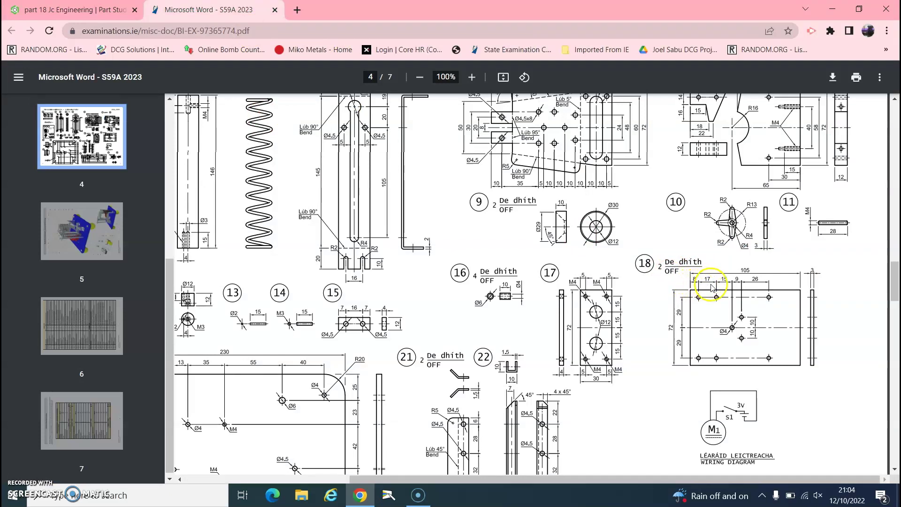
pyautogui.click(75, 9)
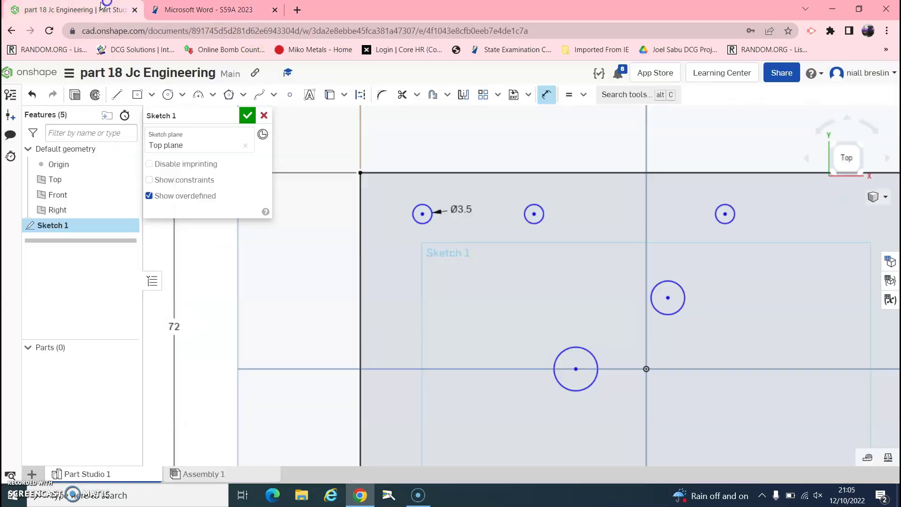
pyautogui.press('Escape')
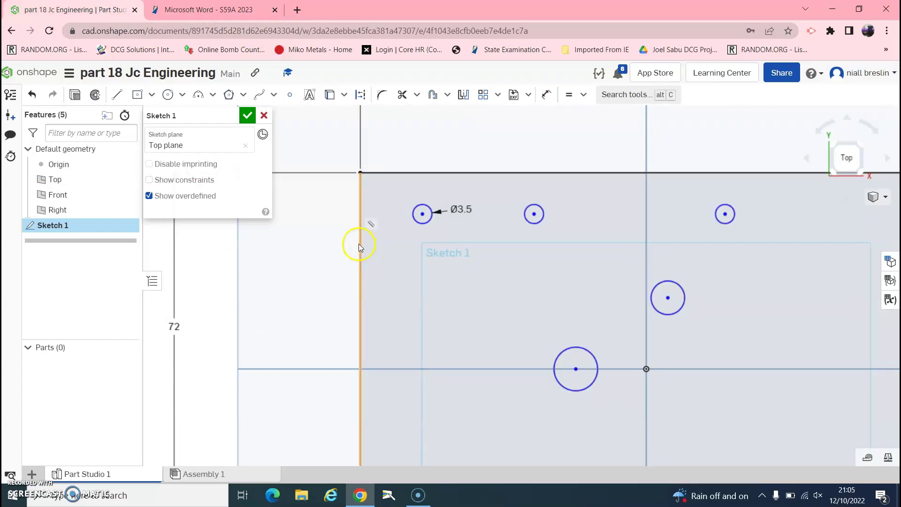
pyautogui.press('u')
pyautogui.click(361, 239)
pyautogui.click(422, 214)
pyautogui.click(390, 283)
pyautogui.write('8')
pyautogui.press('Return')
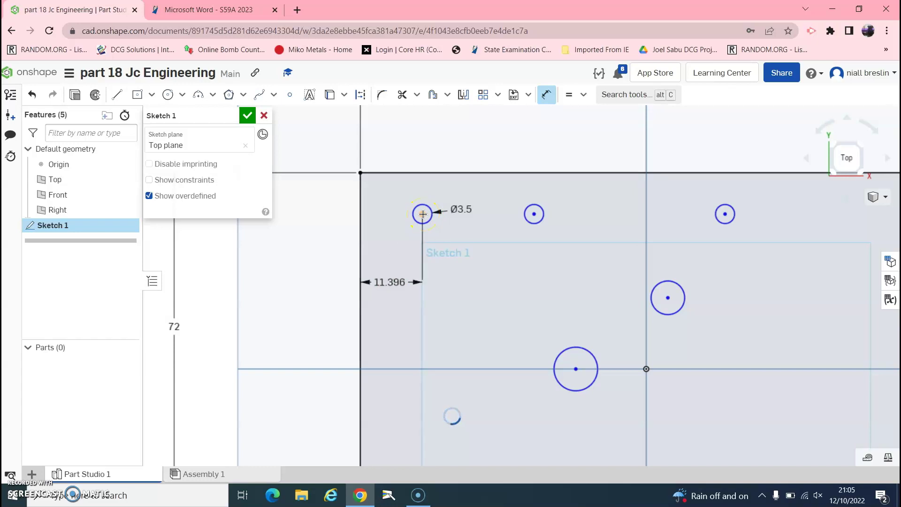
# - Add the 17 mm and 15 mm horizontal spacings between the next holes
pyautogui.click(514, 215)
pyautogui.click(484, 313)
pyautogui.write('17')
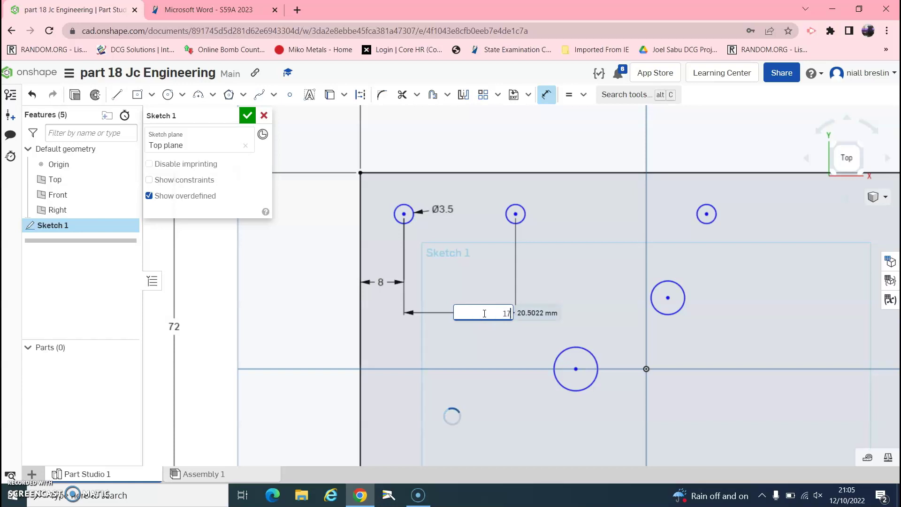
pyautogui.click(484, 312)
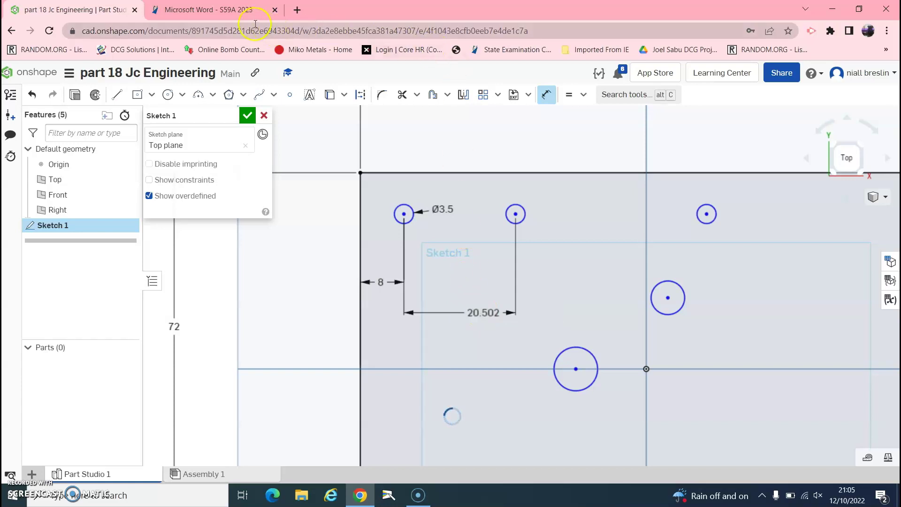
pyautogui.click(247, 11)
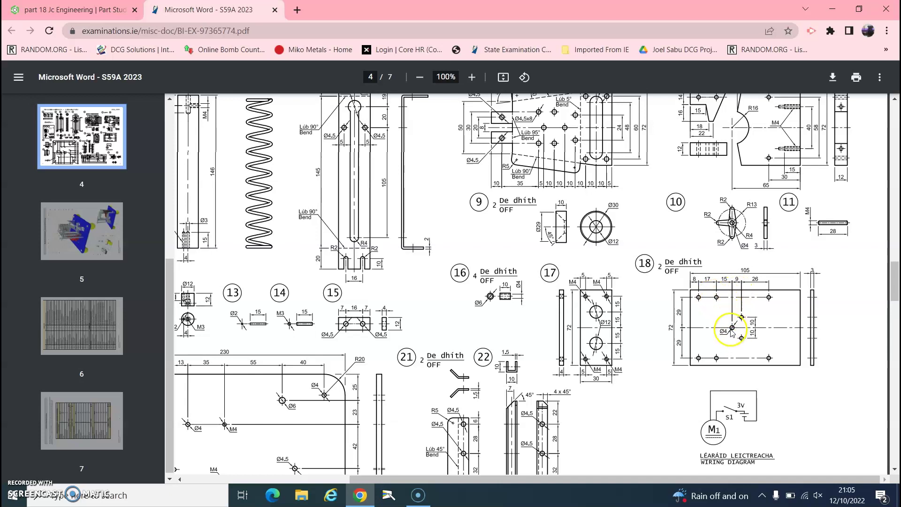
pyautogui.hotkey('ctrl', 'Tab')
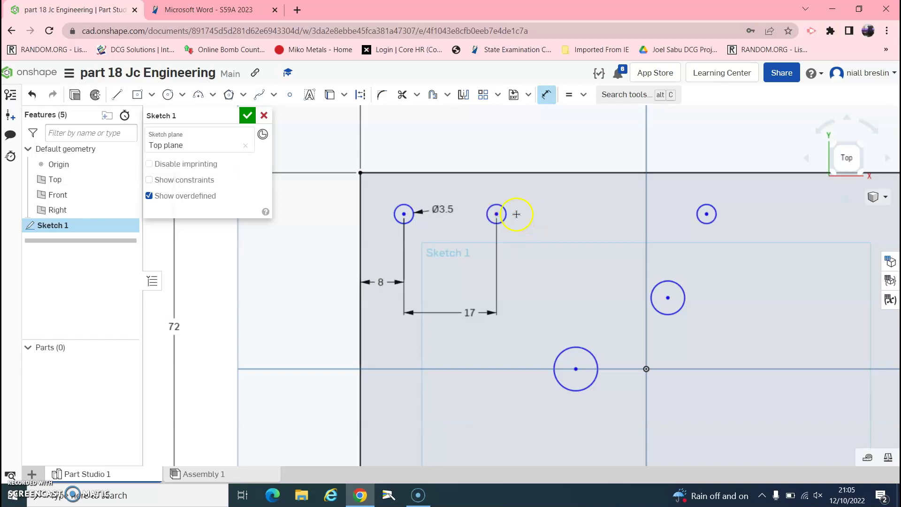
pyautogui.click(577, 371)
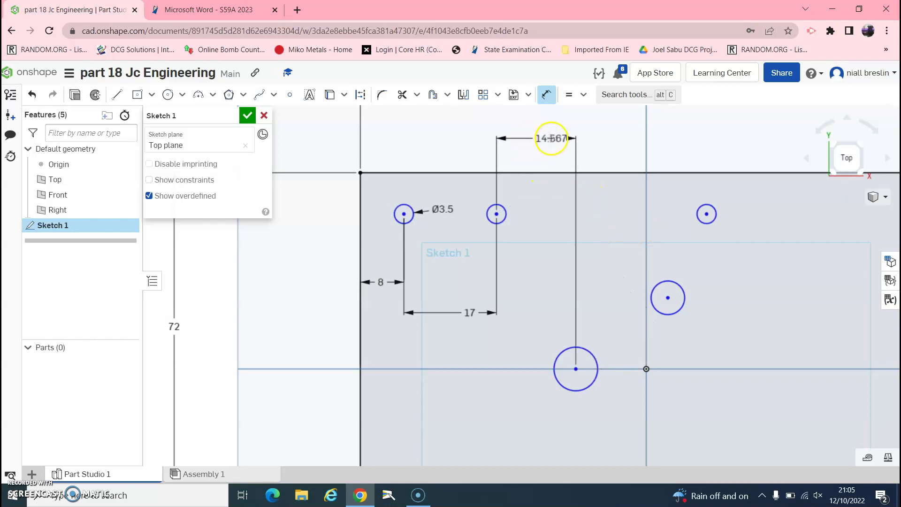
pyautogui.click(551, 138)
pyautogui.write('15')
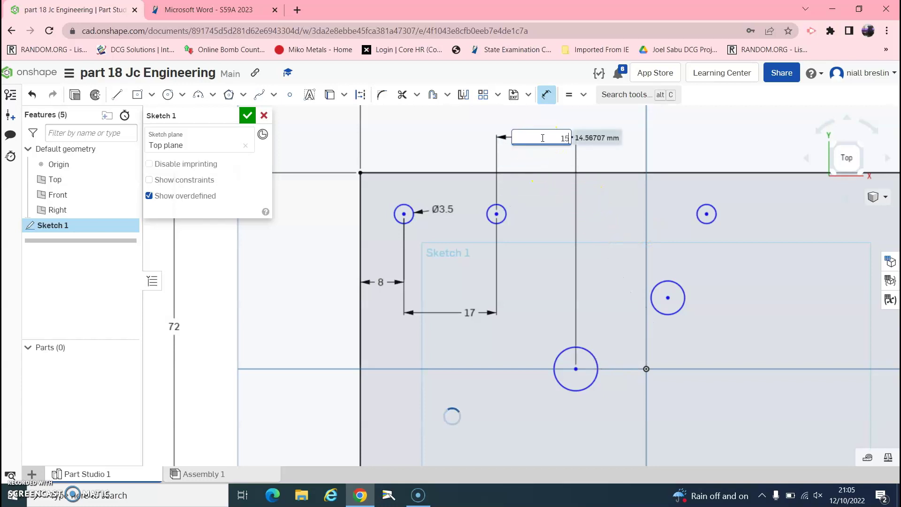
pyautogui.press('Escape')
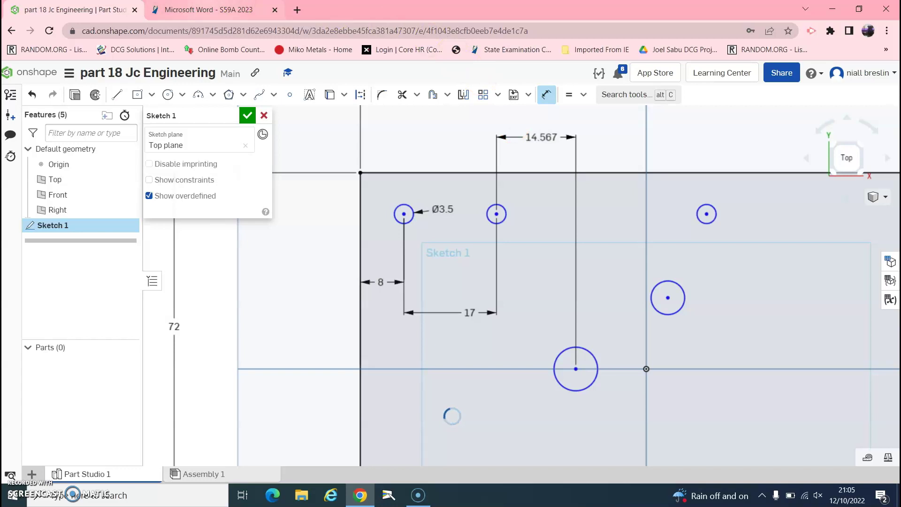
# - Add the 9 mm horizontal spacing from the bottom hole to the middle-right hole
pyautogui.hotkey('ctrl', 'Tab')
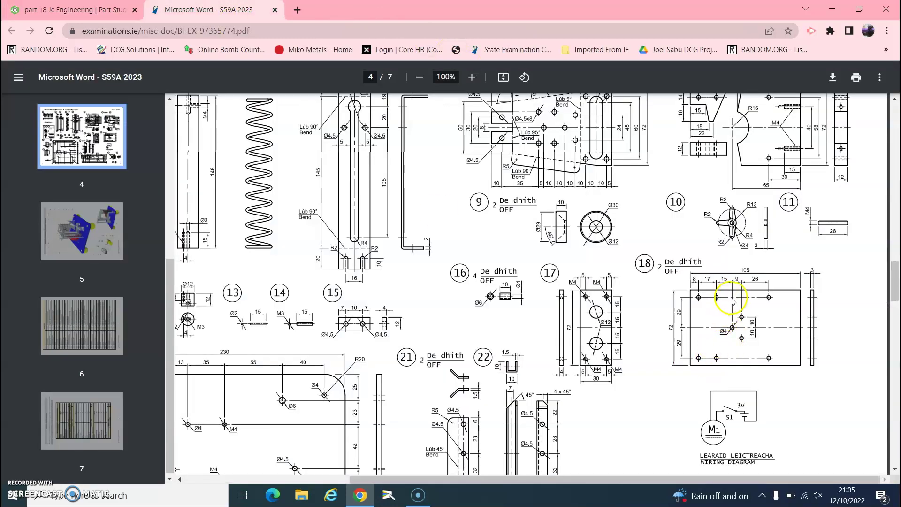
pyautogui.click(89, 8)
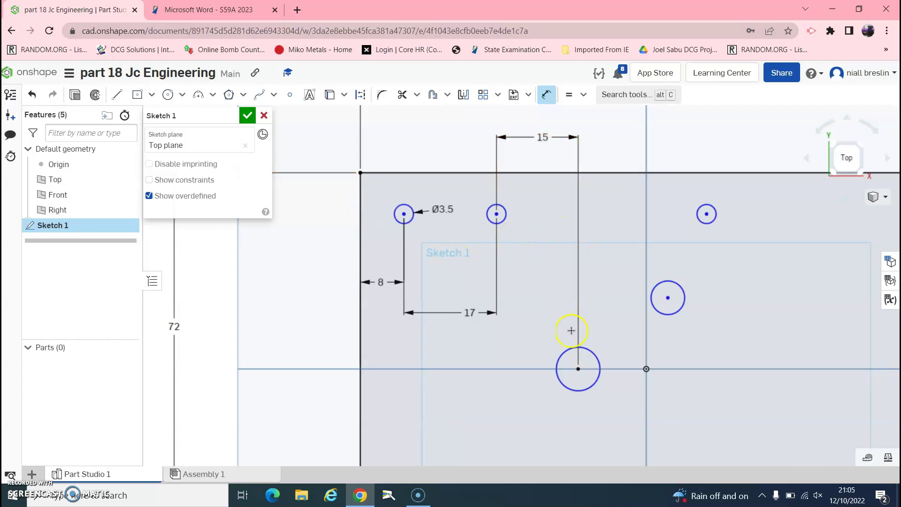
pyautogui.click(668, 297)
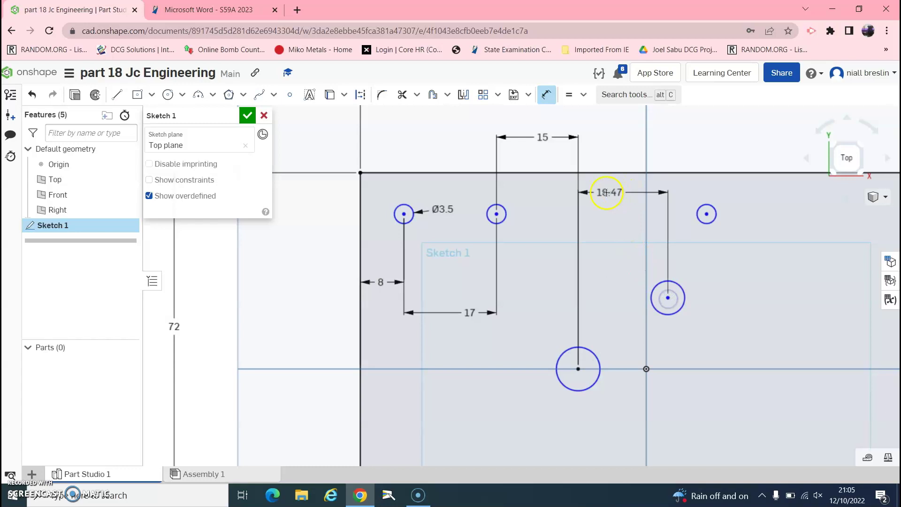
pyautogui.click(612, 143)
pyautogui.write('9')
pyautogui.click(600, 146)
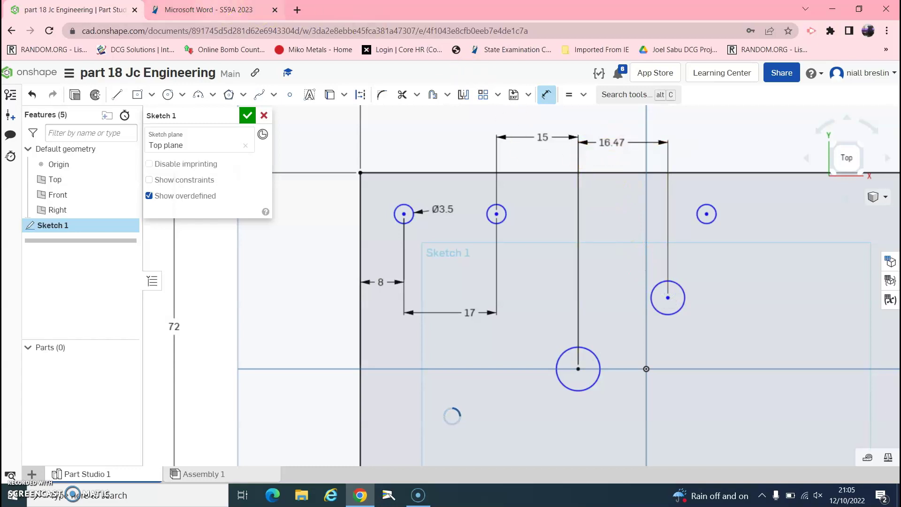
pyautogui.click(206, 10)
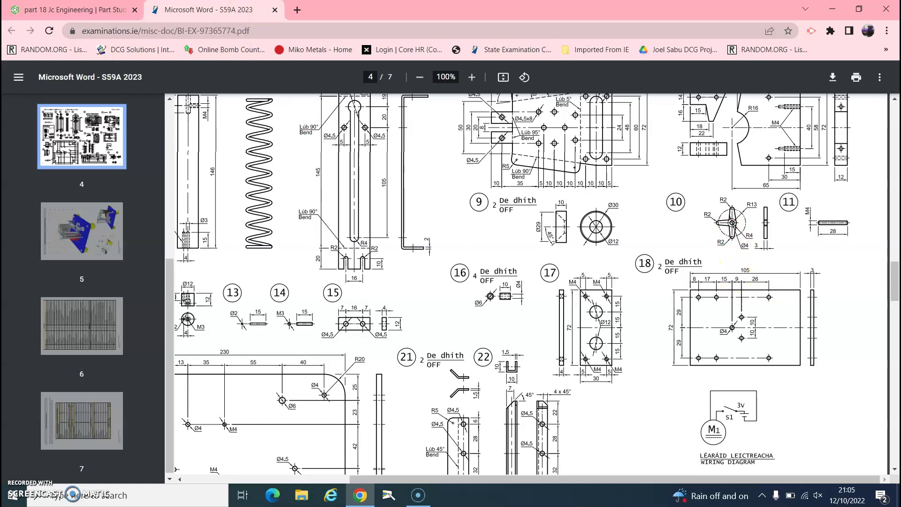
# - Add the 26 mm horizontal spacing from the middle-right hole to the top-right hole
pyautogui.click(32, 7)
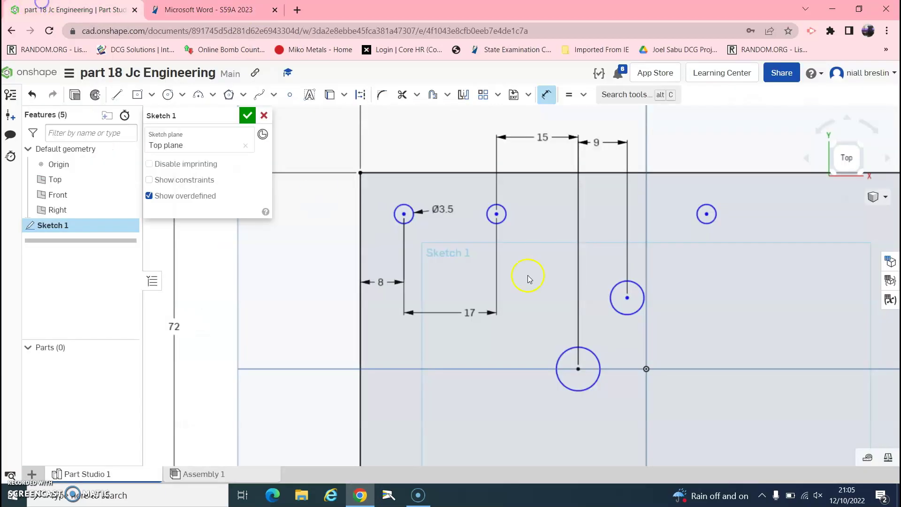
pyautogui.click(627, 298)
pyautogui.click(675, 132)
pyautogui.write('26')
pyautogui.press('Escape')
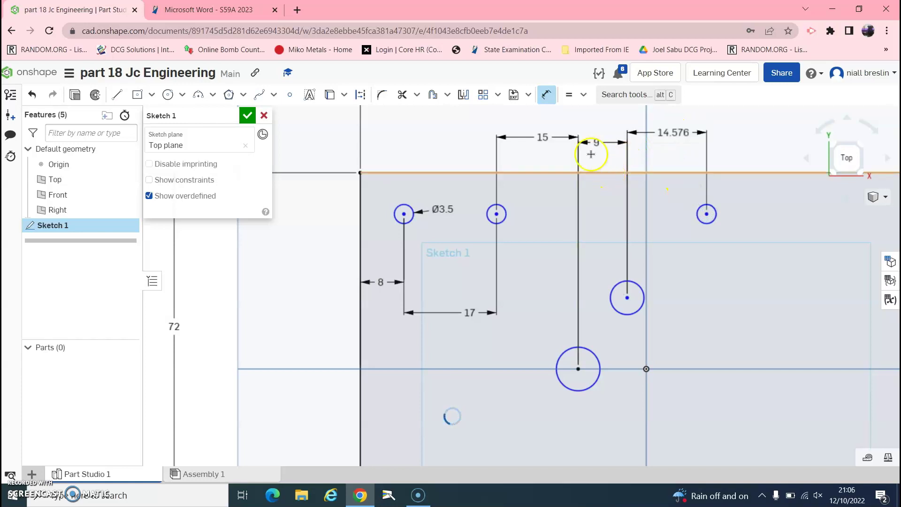
pyautogui.click(197, 10)
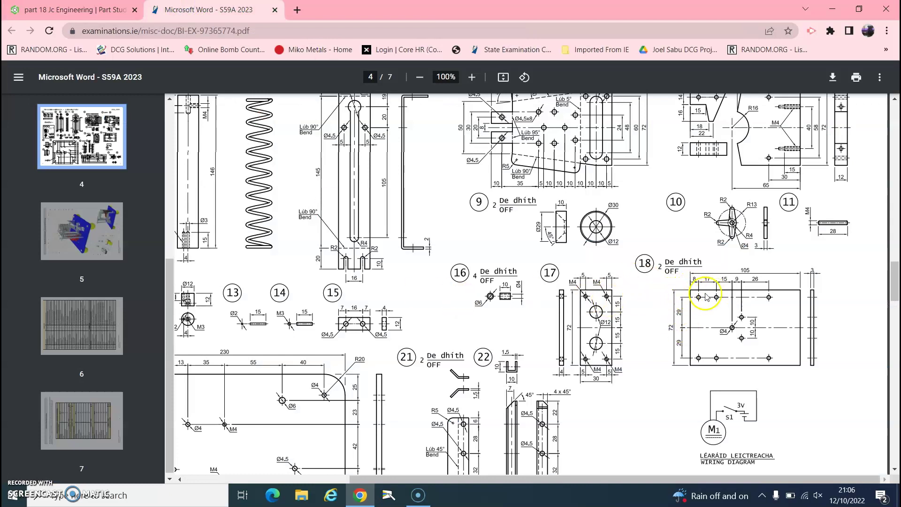
pyautogui.click(94, 9)
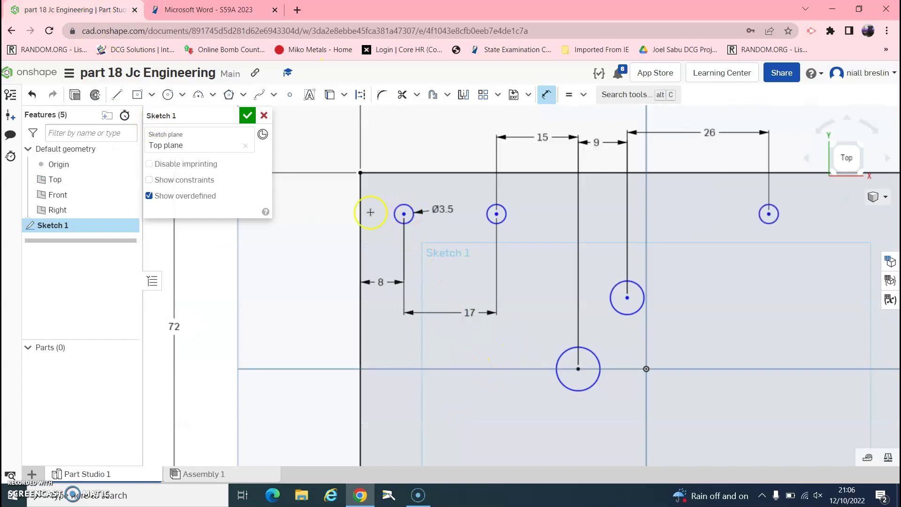
# - Place the top holes 29 mm and the middle hole 10 mm above the centre line
pyautogui.click(301, 244)
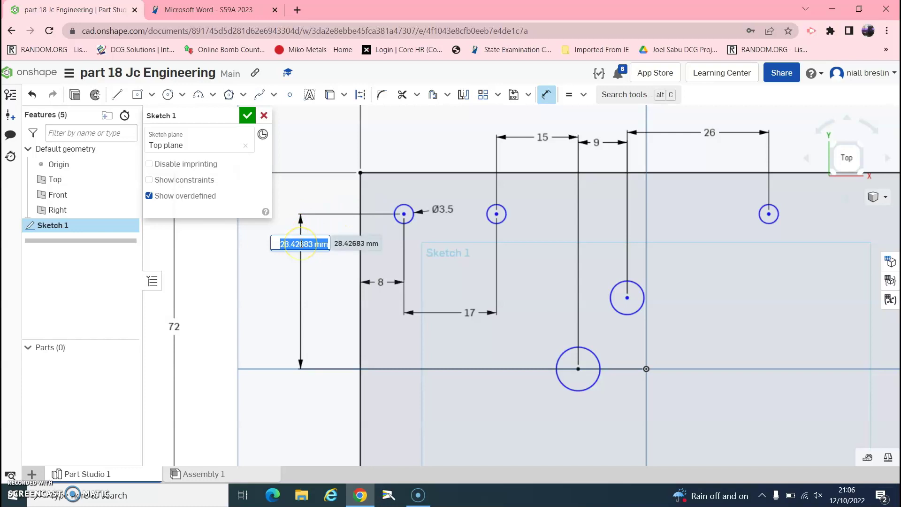
pyautogui.write('29')
pyautogui.press('Escape')
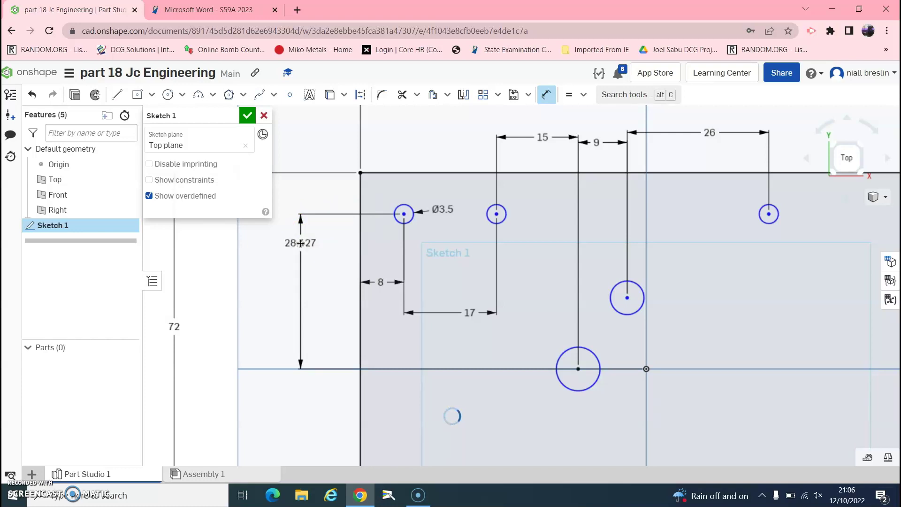
pyautogui.click(215, 4)
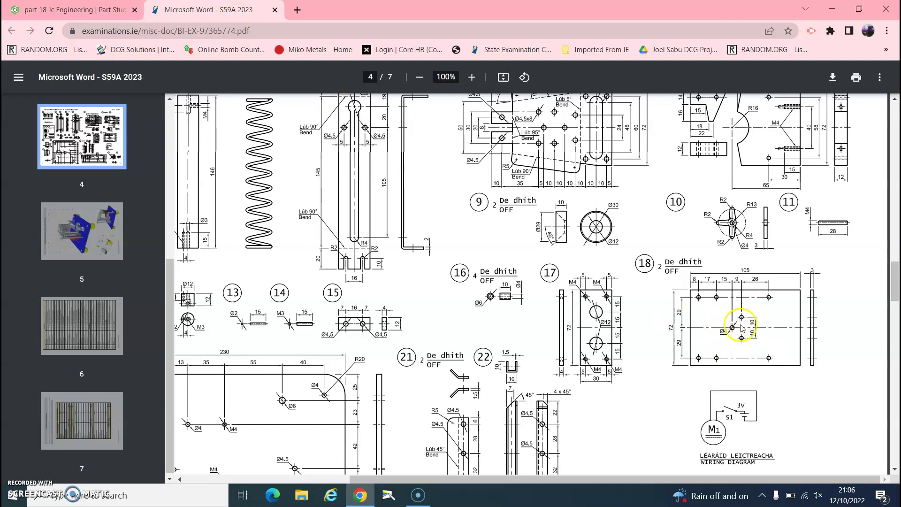
pyautogui.click(75, 9)
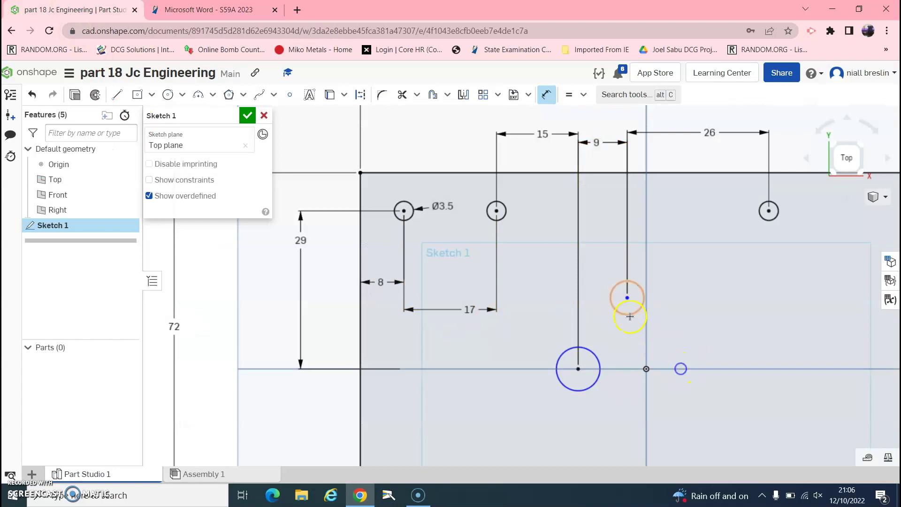
pyautogui.click(628, 298)
pyautogui.click(728, 322)
pyautogui.write('10')
pyautogui.press('Return')
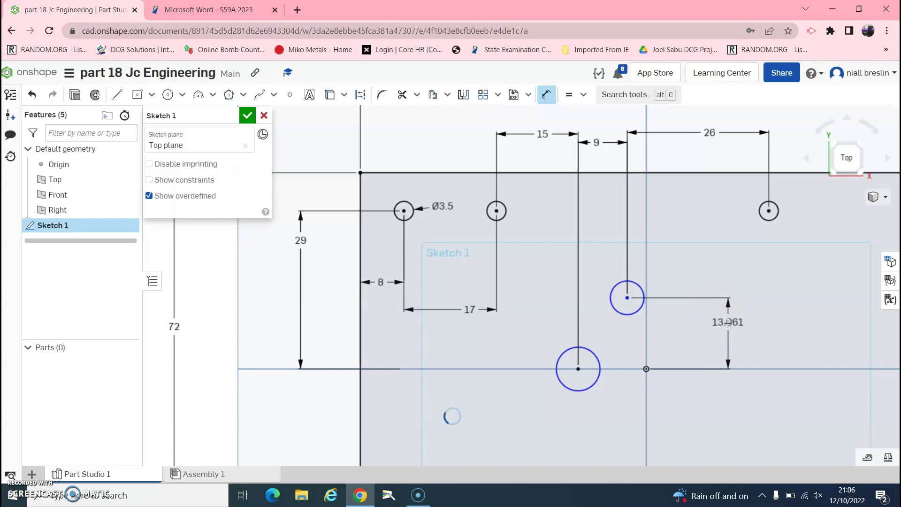
# - Give the middle hole a Ø3.5 diameter and the lower hole Ø4
pyautogui.click(221, 4)
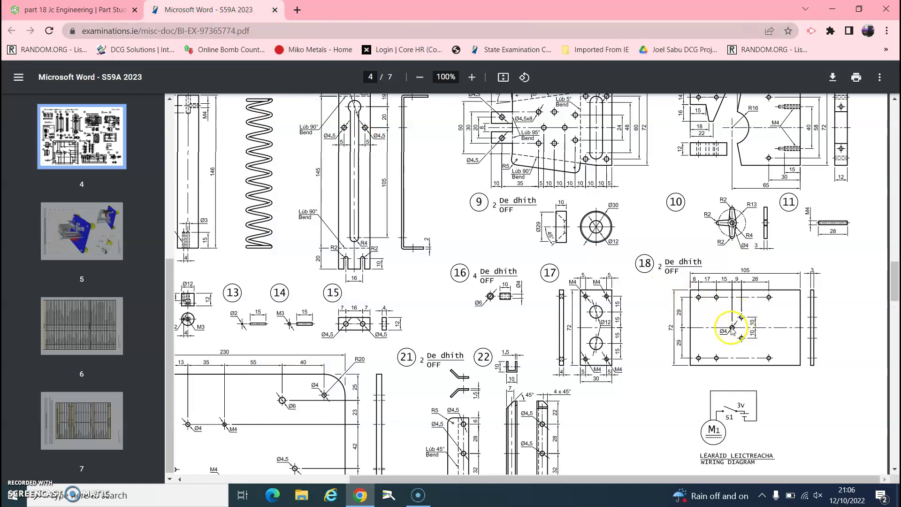
pyautogui.click(93, 6)
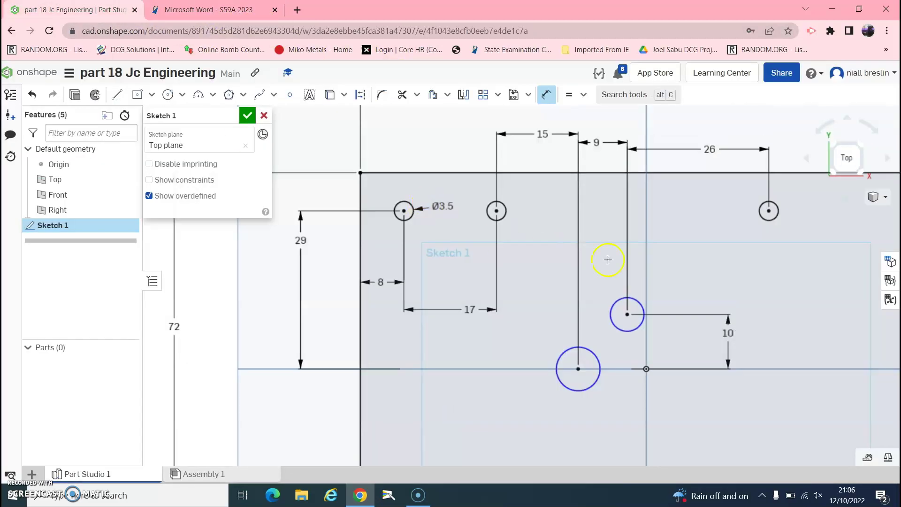
pyautogui.click(636, 300)
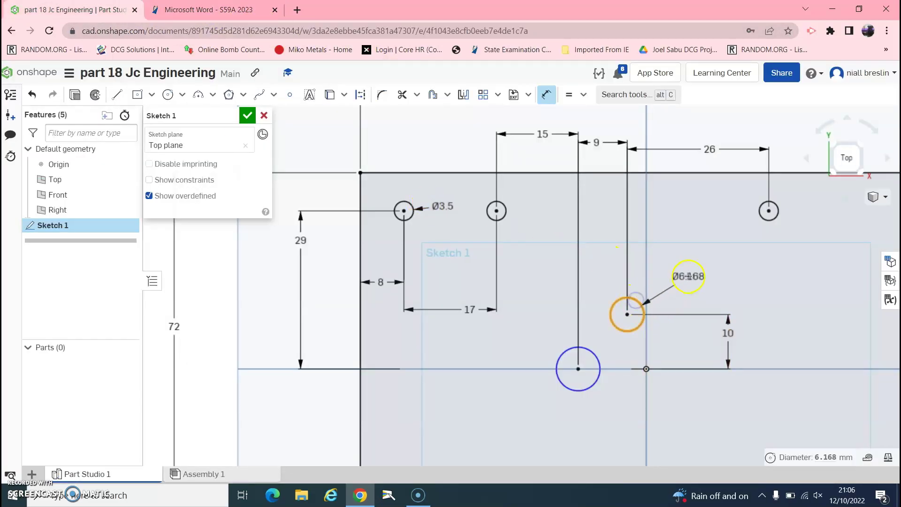
pyautogui.click(688, 277)
pyautogui.write('3')
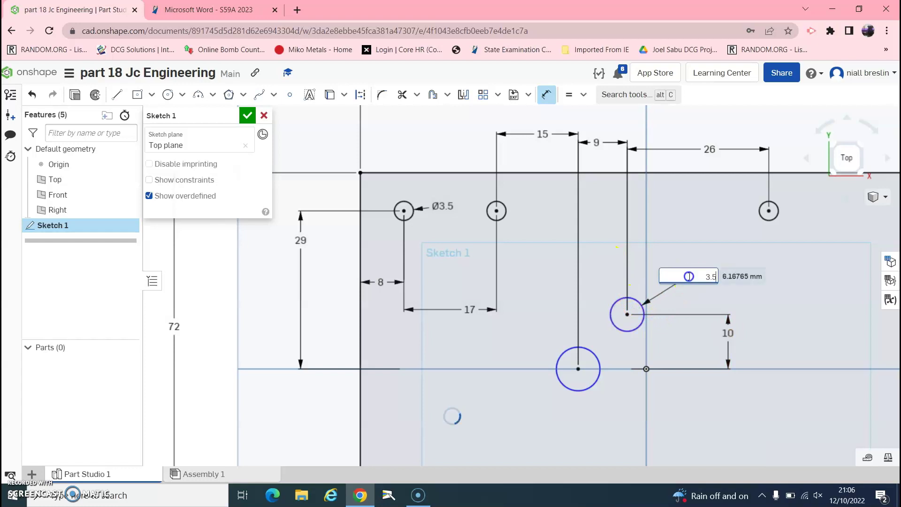
pyautogui.write('.5')
pyautogui.press('Escape')
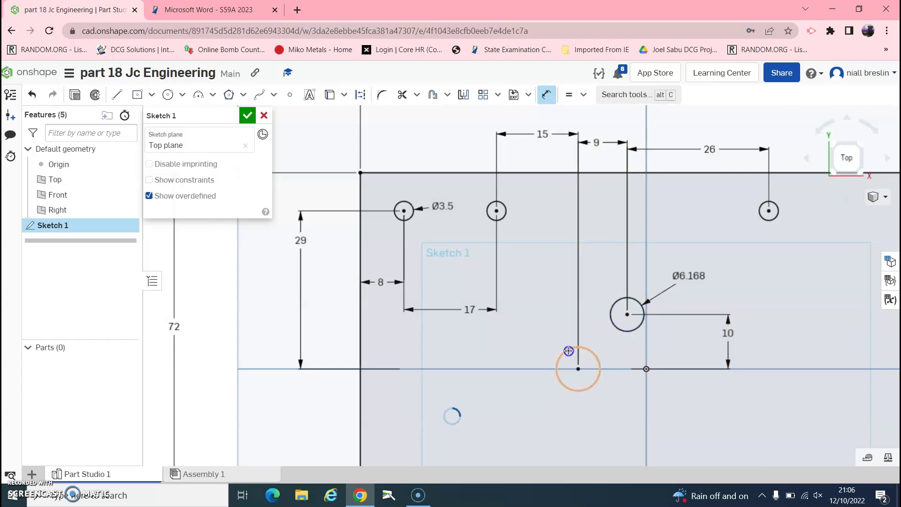
pyautogui.click(568, 351)
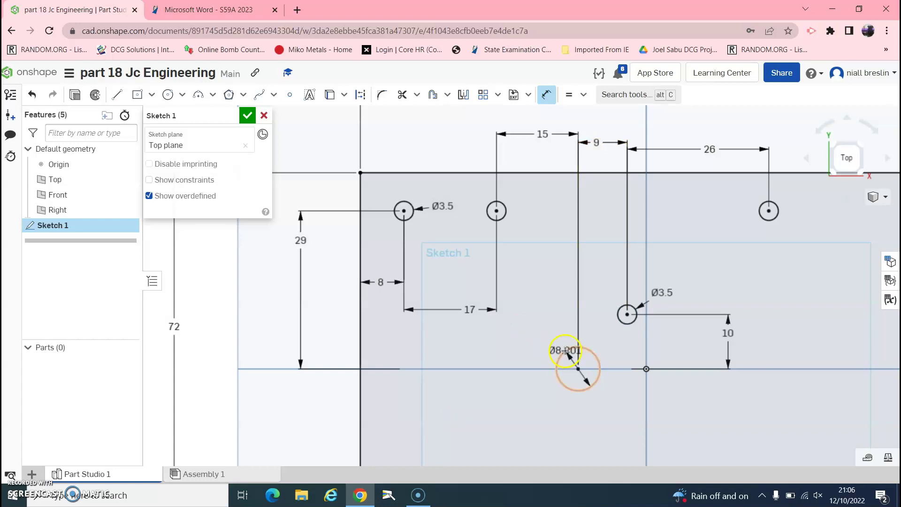
pyautogui.click(533, 334)
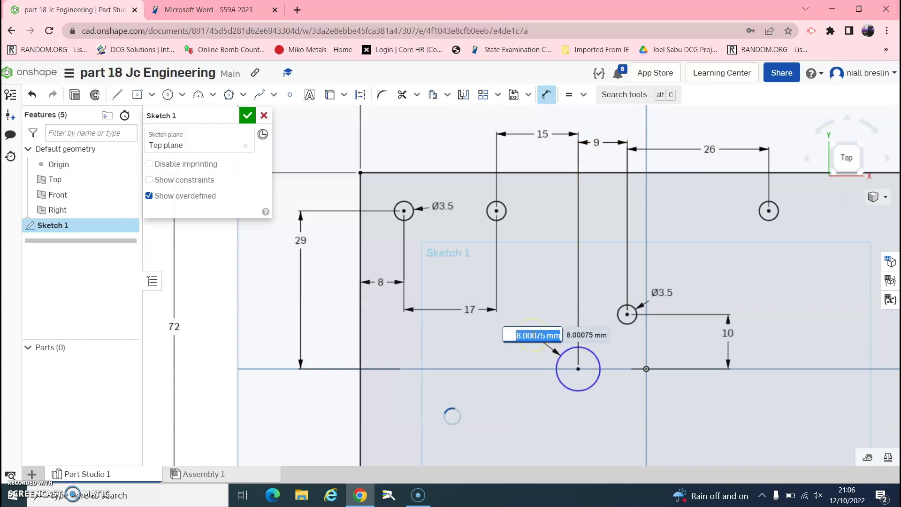
pyautogui.write('4')
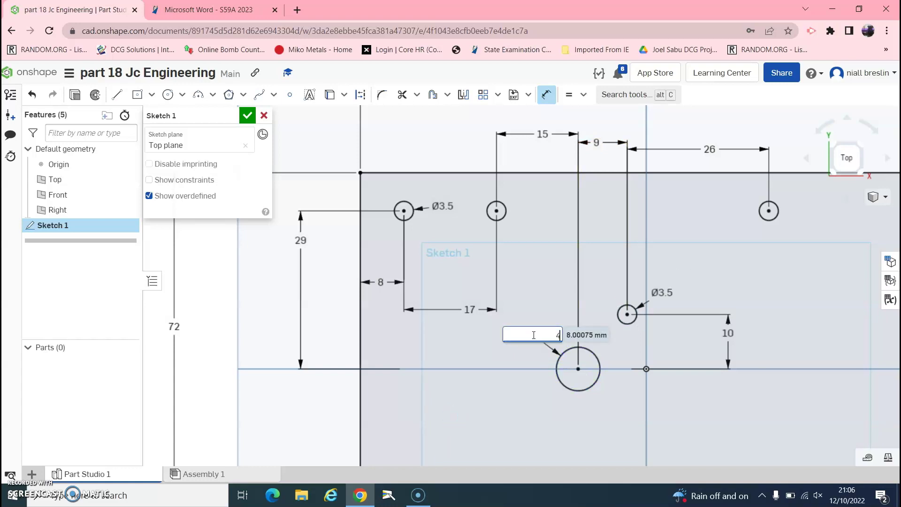
pyautogui.press('Escape')
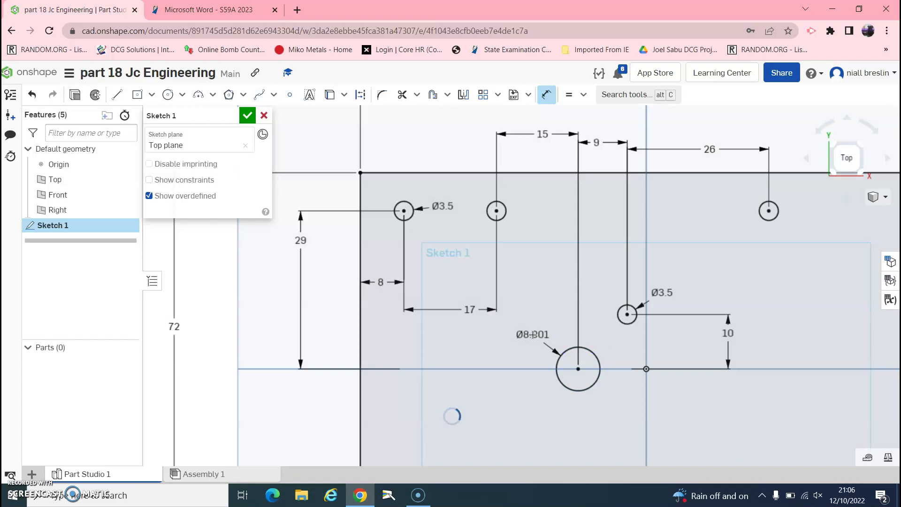
# - Mirror a top hole, the middle Ø3.5 hole and the top-right hole about the horizontal centre line
pyautogui.scroll(-5, 577, 365)
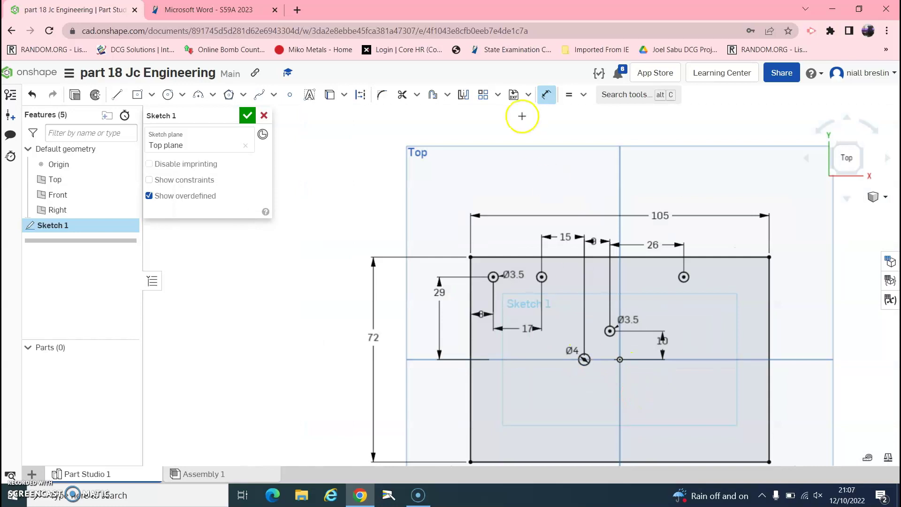
pyautogui.click(237, 9)
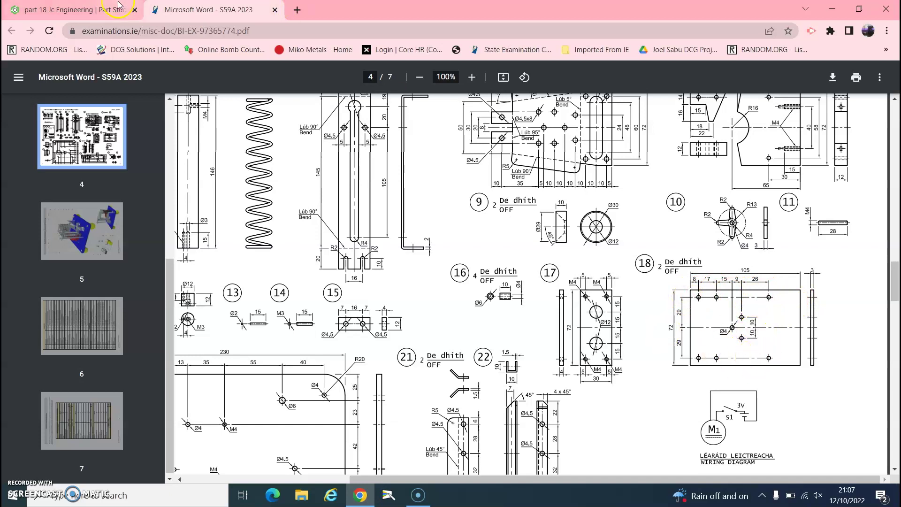
pyautogui.click(97, 10)
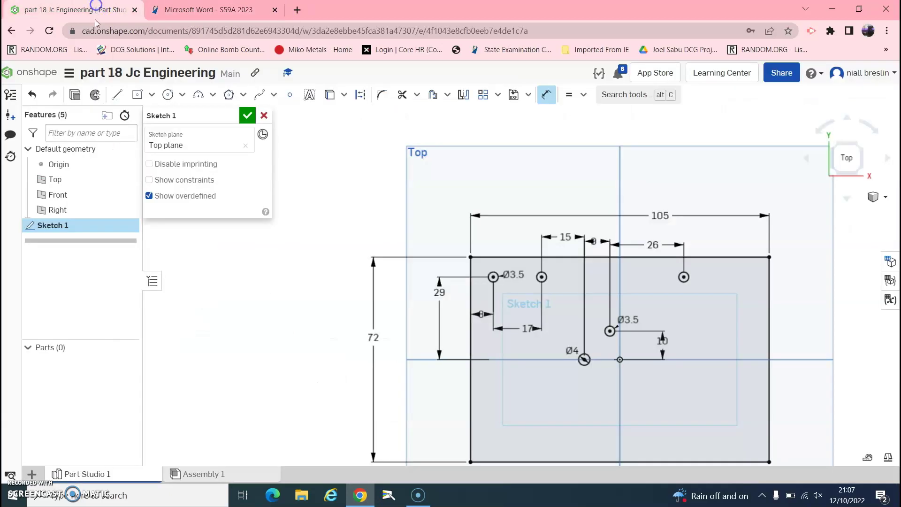
pyautogui.click(463, 96)
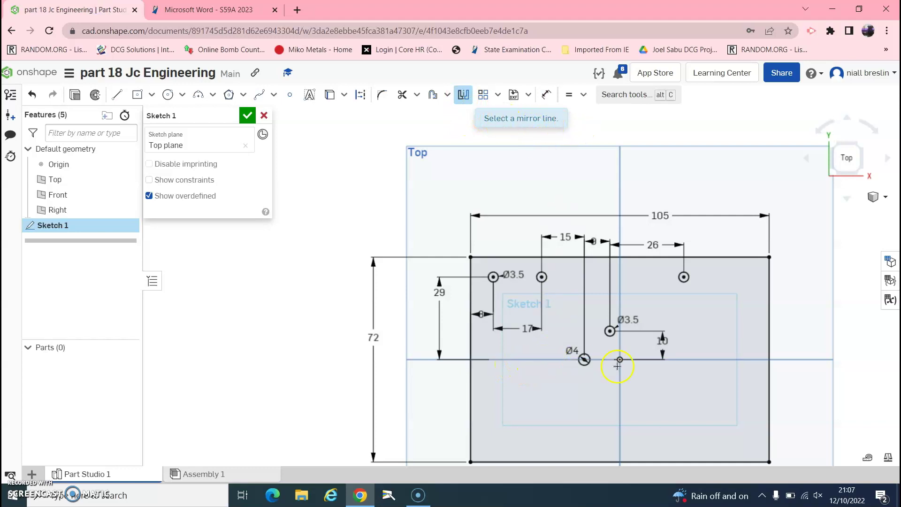
pyautogui.click(499, 359)
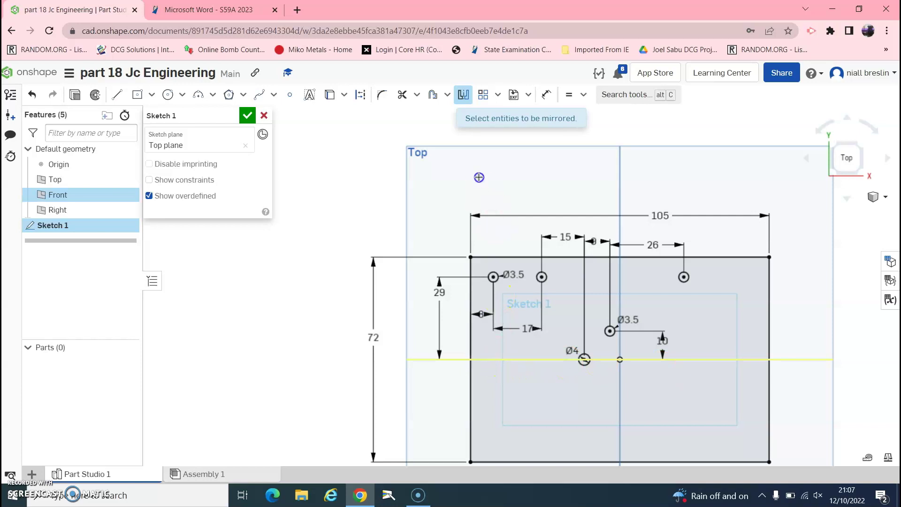
pyautogui.scroll(2, 493, 271)
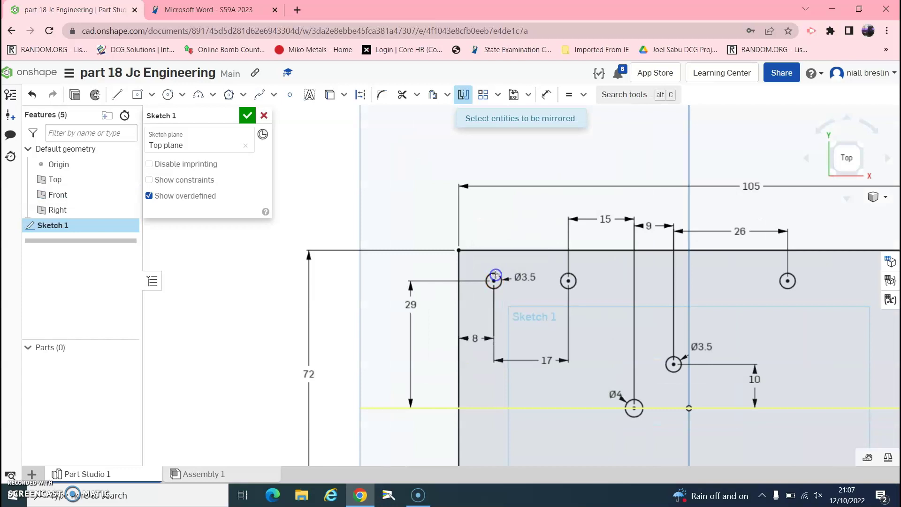
pyautogui.click(577, 275)
pyautogui.click(668, 358)
pyautogui.click(780, 282)
pyautogui.scroll(-4, 710, 311)
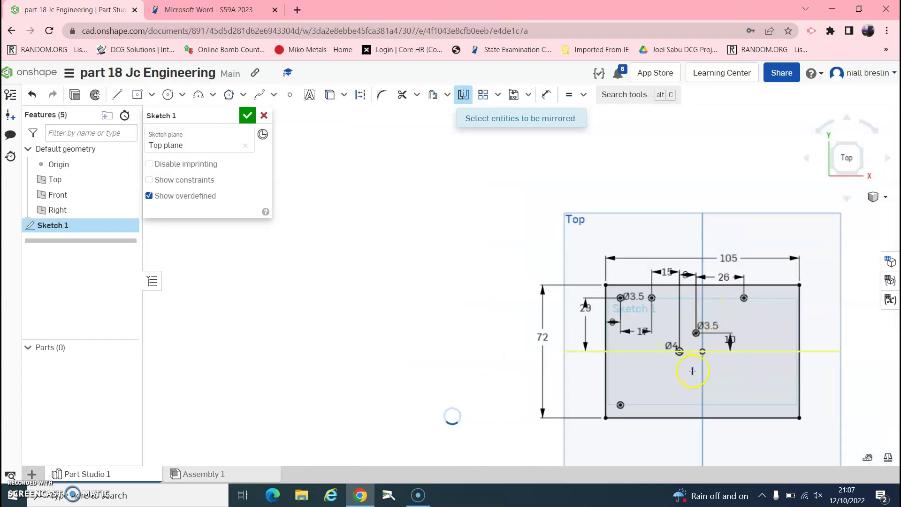
pyautogui.scroll(3, 692, 370)
pyautogui.scroll(-2, 690, 386)
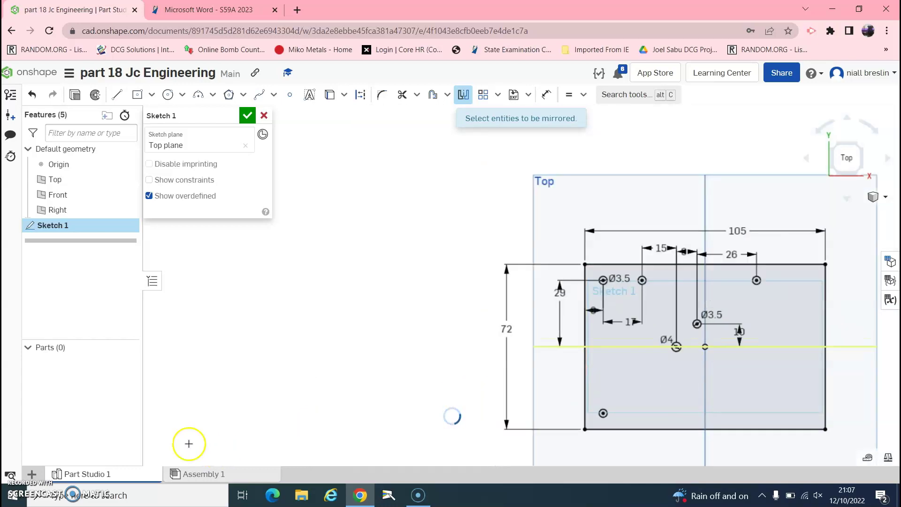